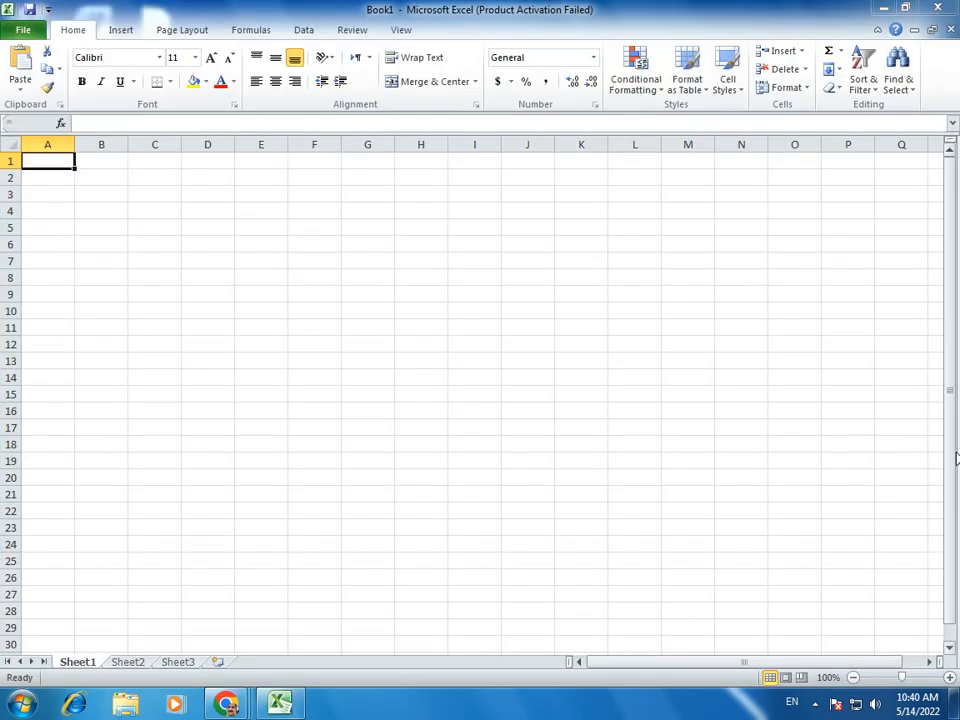
Enlarge the worksheet view to 130% and dismiss the Office activation notice.
click(949, 678)
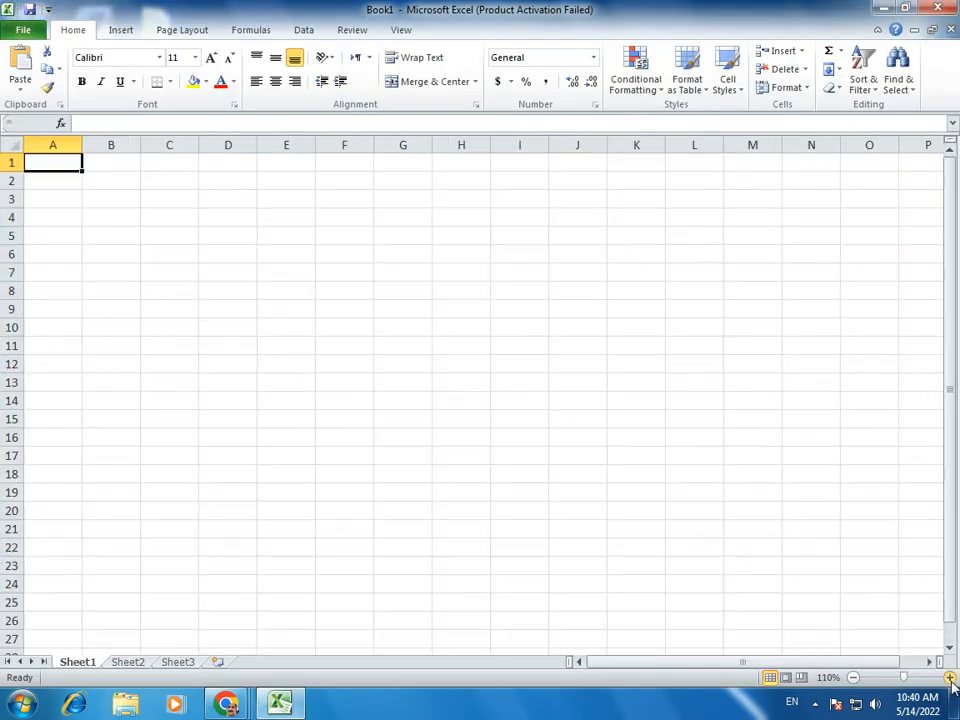
click(949, 678)
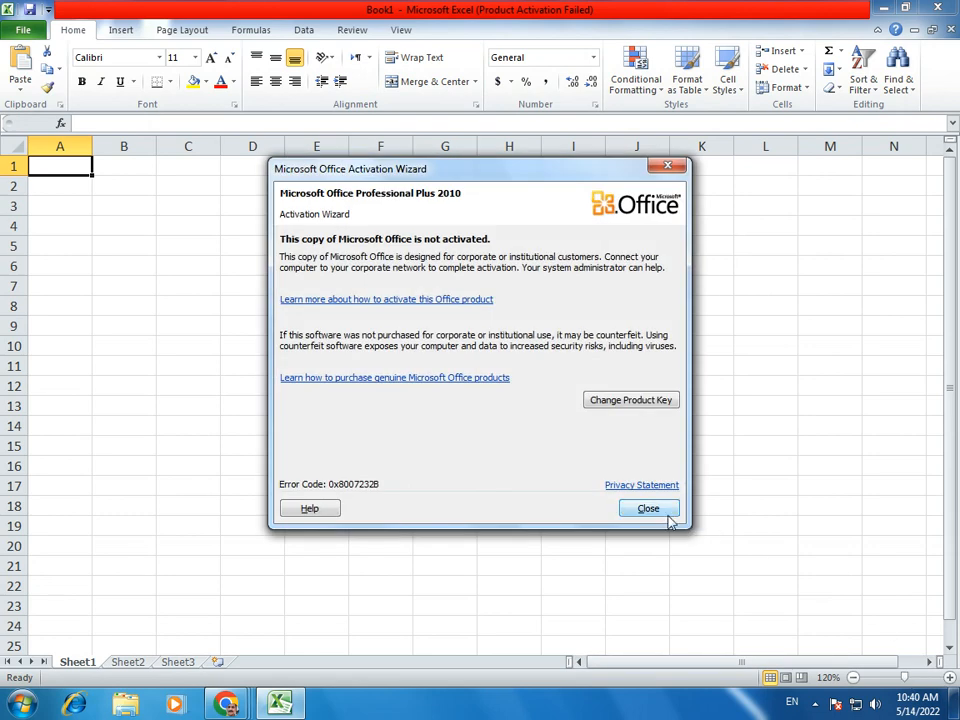
click(666, 514)
click(949, 678)
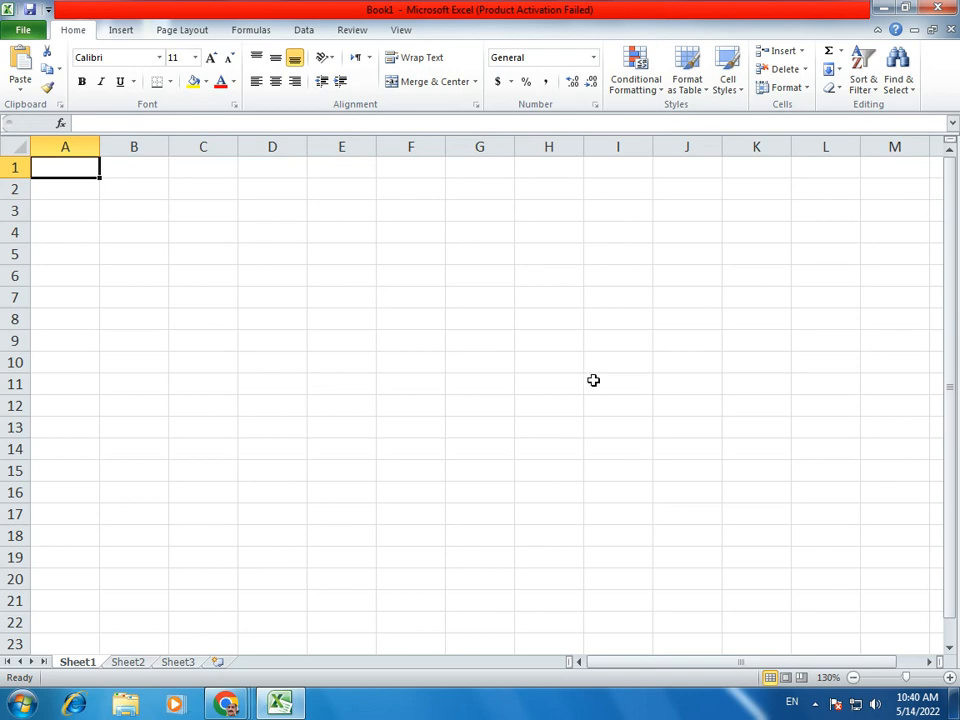
Enter the heading Sr.No. in cell A1.
text(Sr)
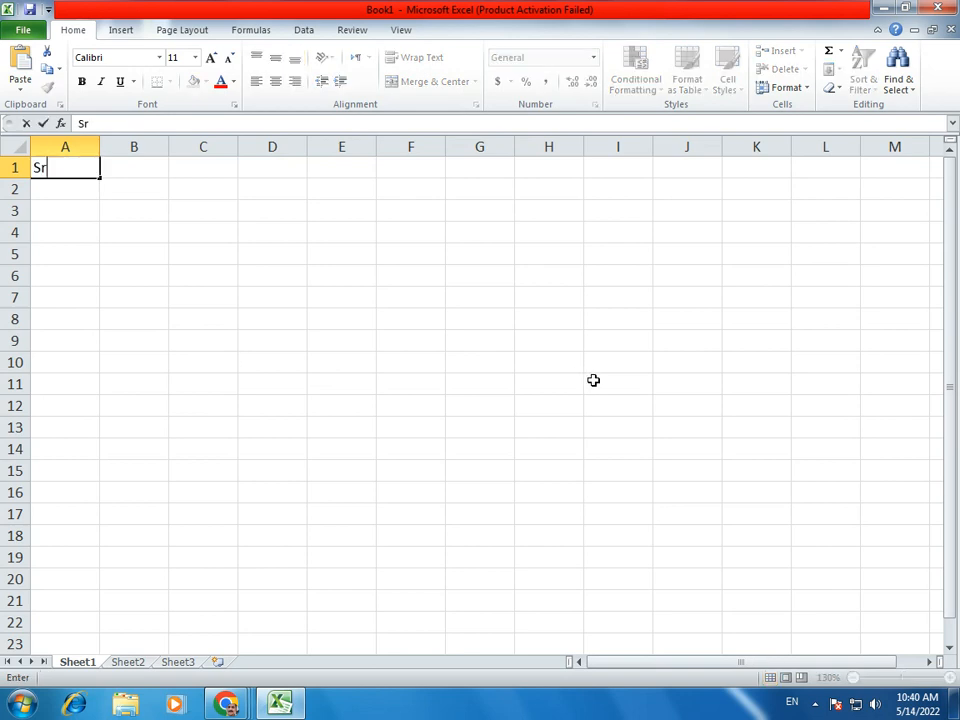
text(.No.)
key(Tab)
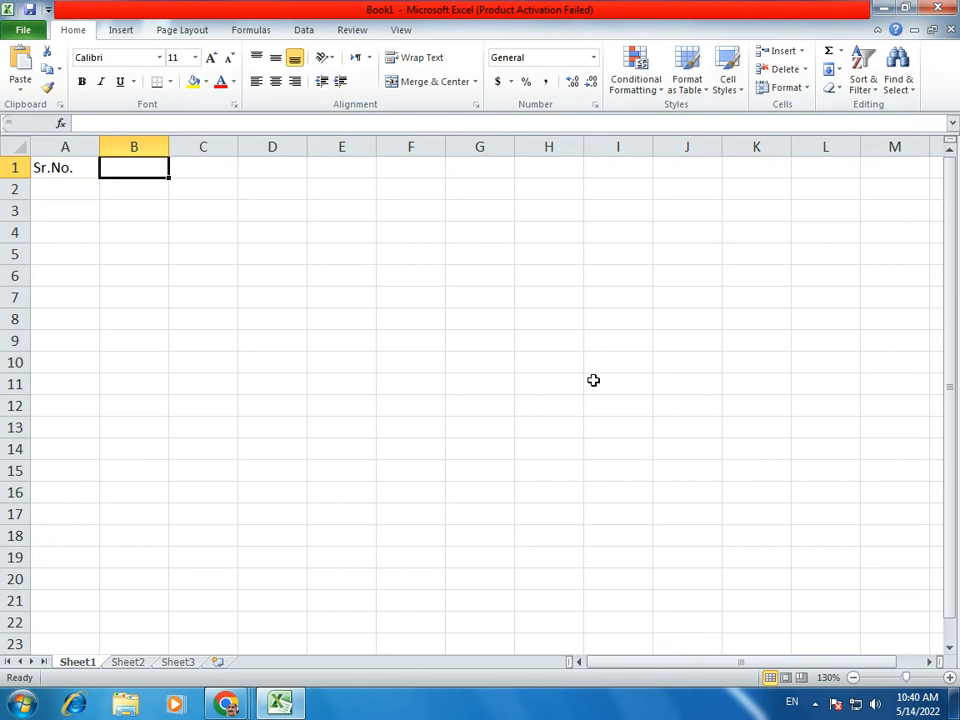
key(Return)
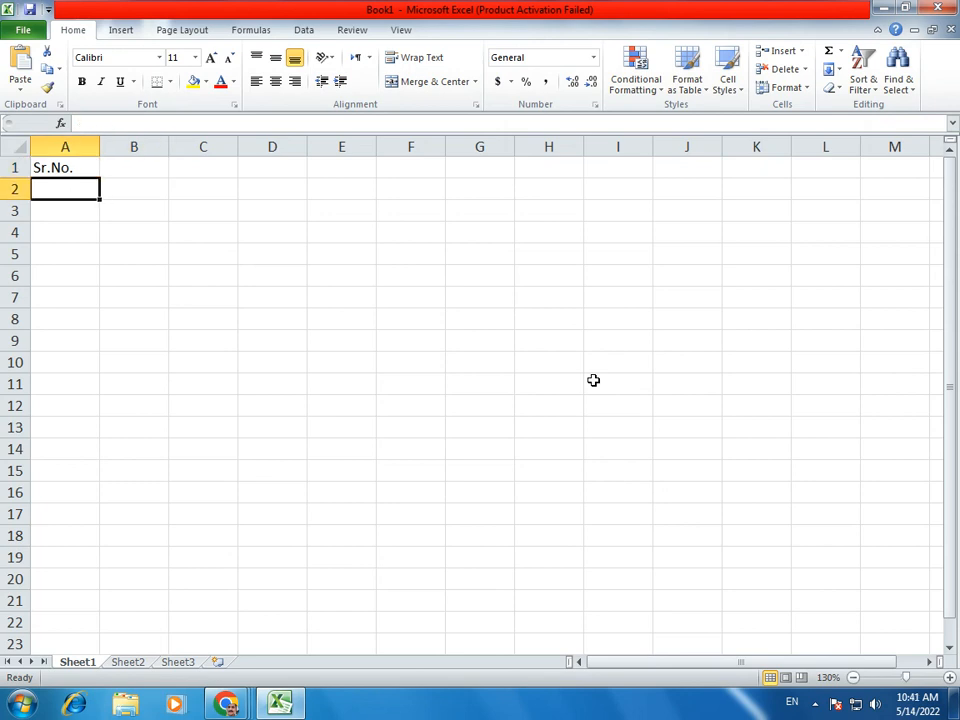
key(Up)
key(Return)
key(Up)
key(Right)
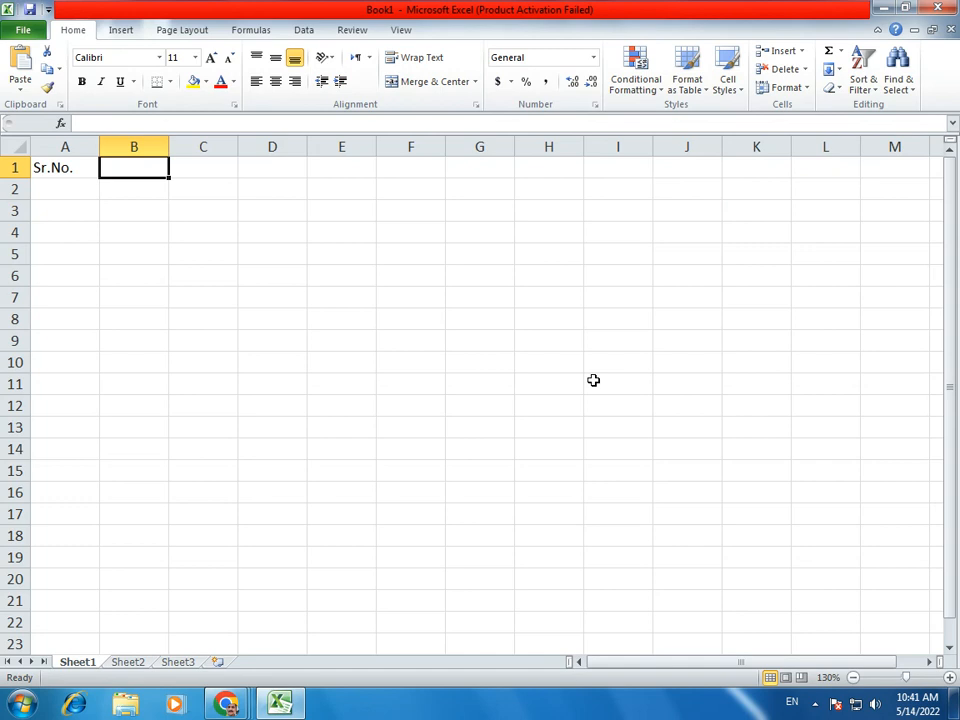
key(Down)
key(Left)
key(Down)
key(Down)
key(Down)
key(Right)
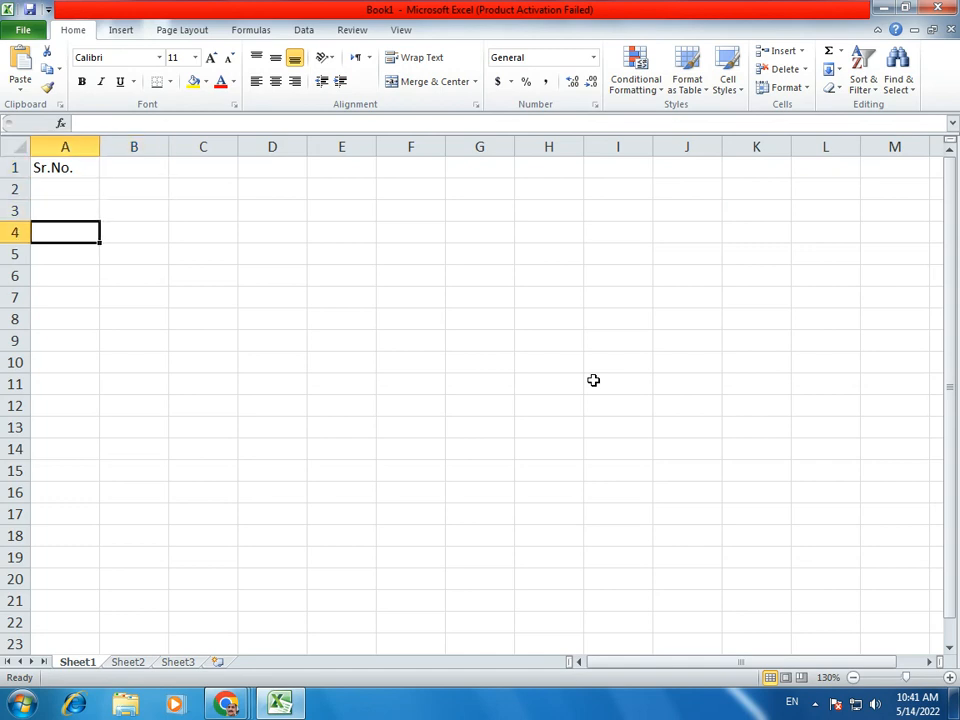
key(Right)
key(Right)
key(Right)
key(Right)
key(Right)
key(Down)
key(Down)
key(Down)
key(Down)
key(Down)
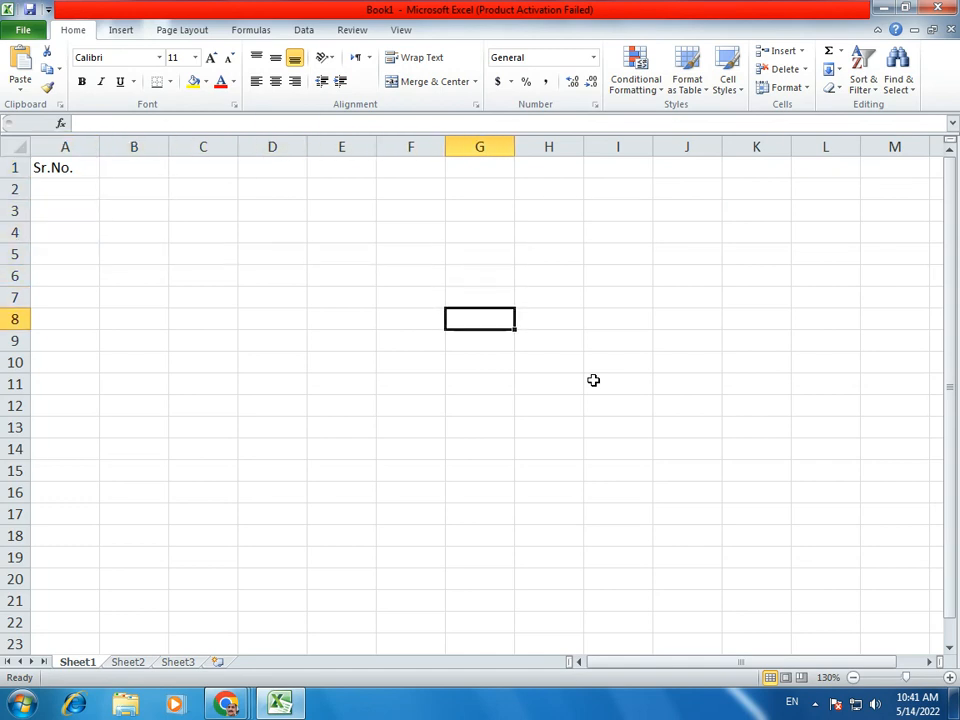
key(Down)
key(Down)
key(Up)
key(Up)
key(Up)
key(Up)
key(Up)
key(Up)
key(Up)
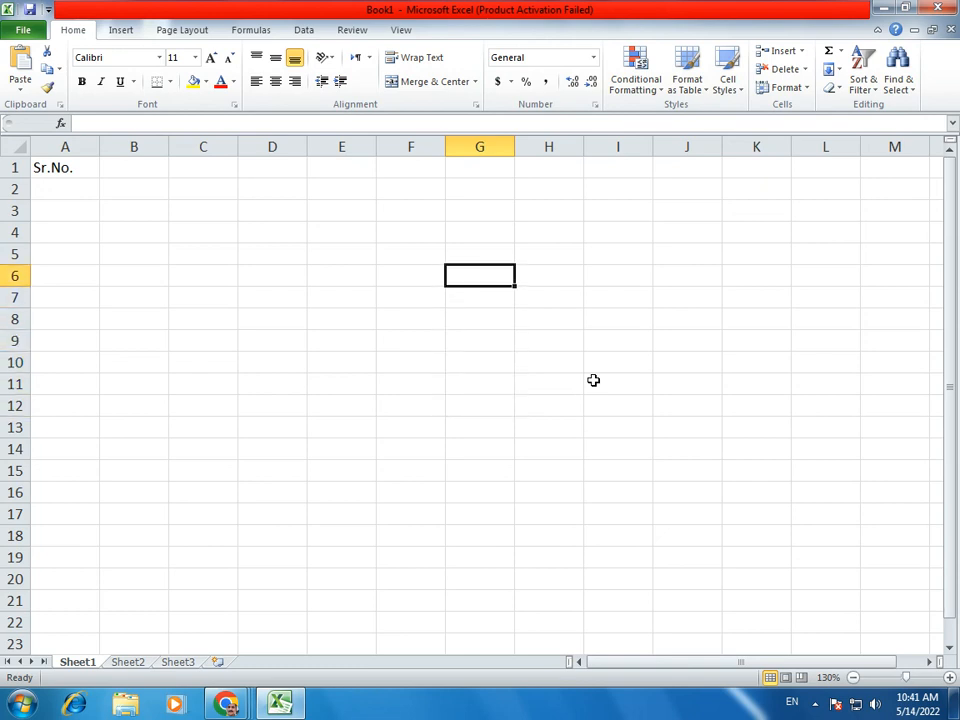
key(Left)
key(Left)
key(Left)
key(Left)
key(Left)
key(Left)
key(Right)
key(Right)
key(Right)
key(Right)
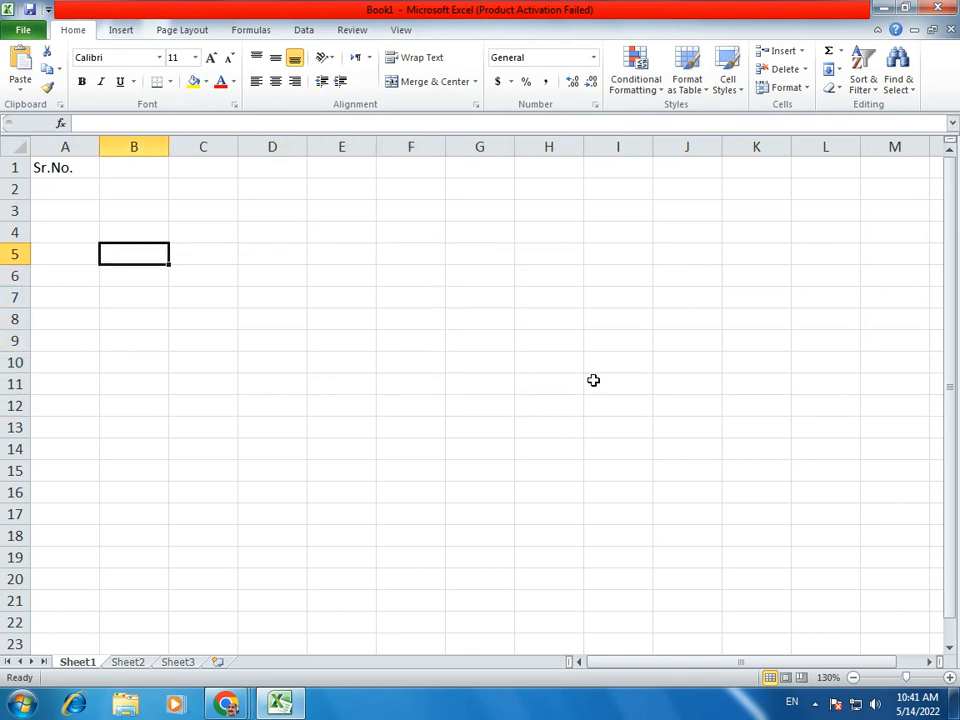
key(Right)
key(Right)
key(Right)
key(Right)
key(Right)
key(Right)
key(Right)
key(Right)
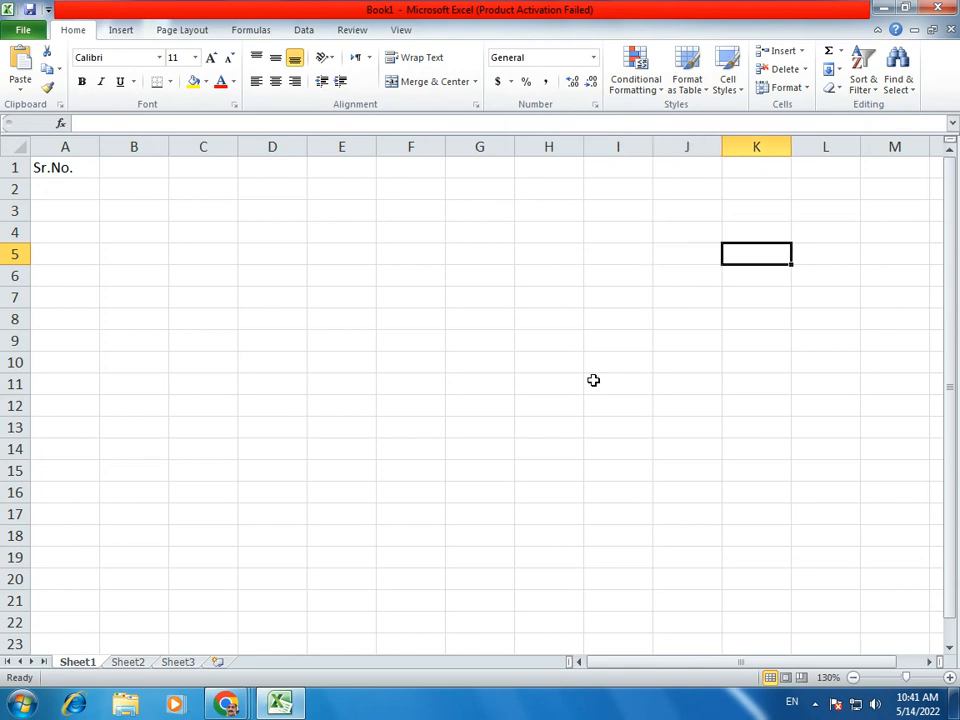
key(Down)
key(Down)
key(Down)
key(Left)
key(Left)
key(Left)
key(Left)
key(Left)
key(Left)
key(Left)
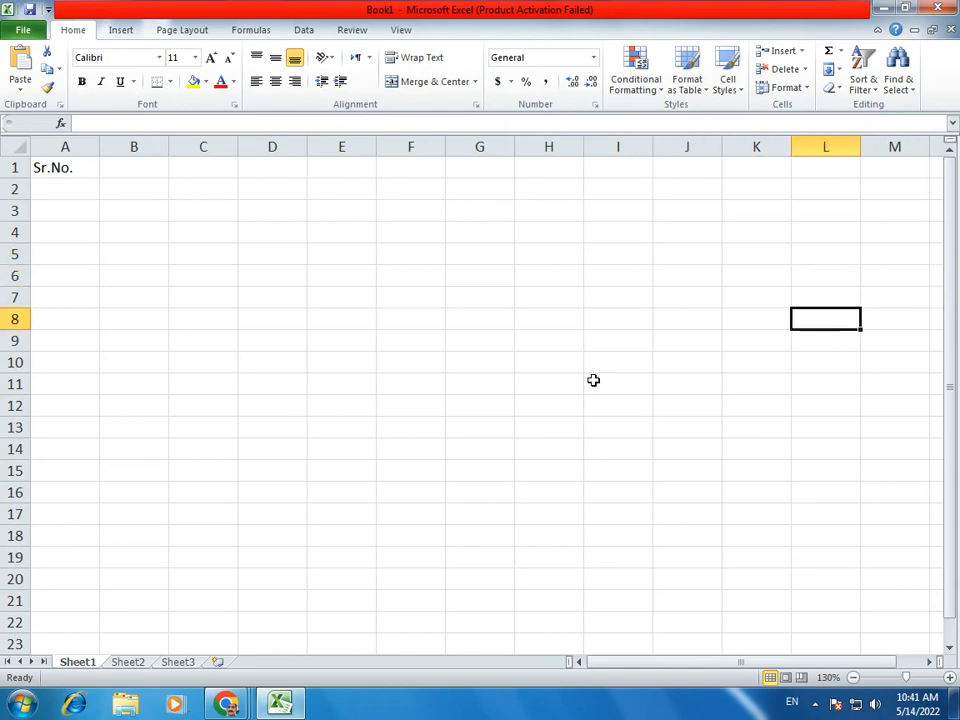
key(Home)
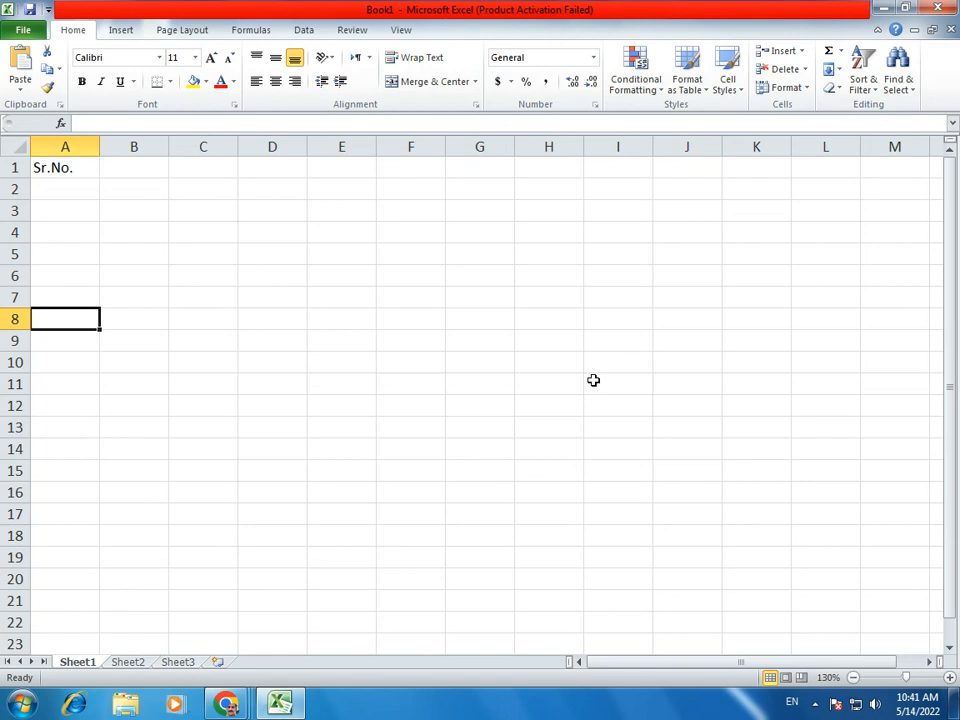
key(Up)
key(Up)
key(Up)
key(Up)
key(Up)
key(Up)
key(Up)
key(Right)
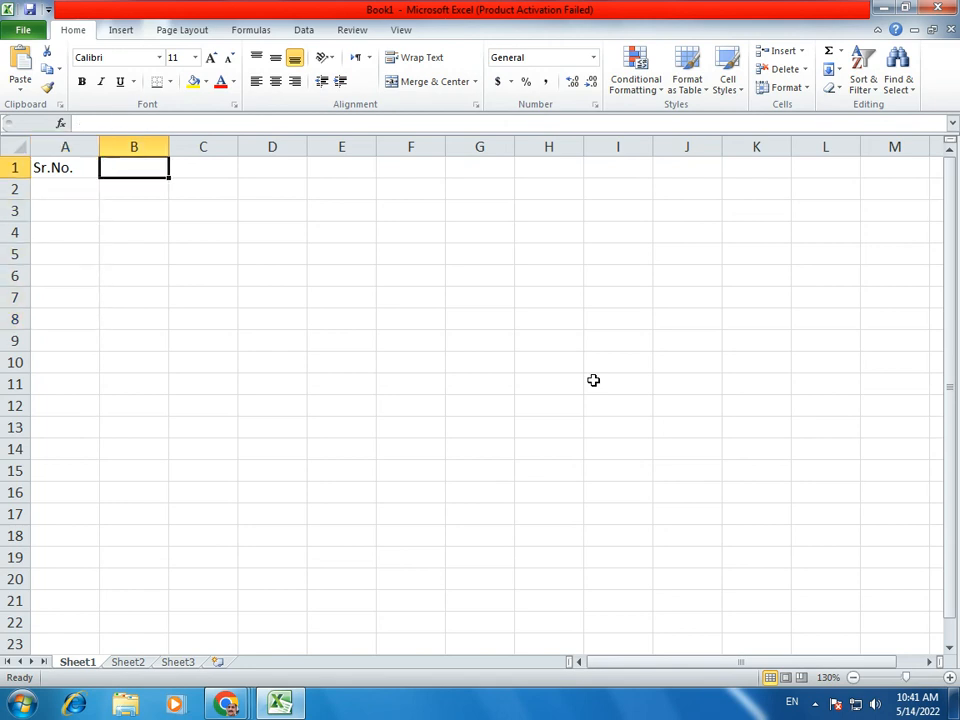
Enter the starting serial numbers 1 and 2 in cells A2 and A3.
key(Left)
key(Down)
text(1)
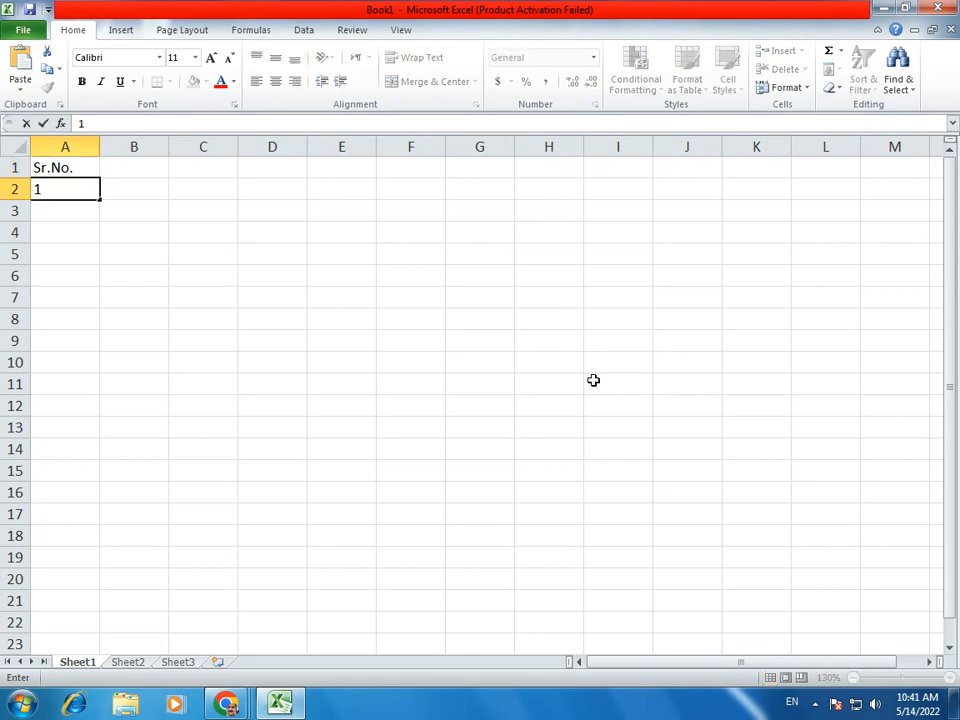
key(Return)
text(2)
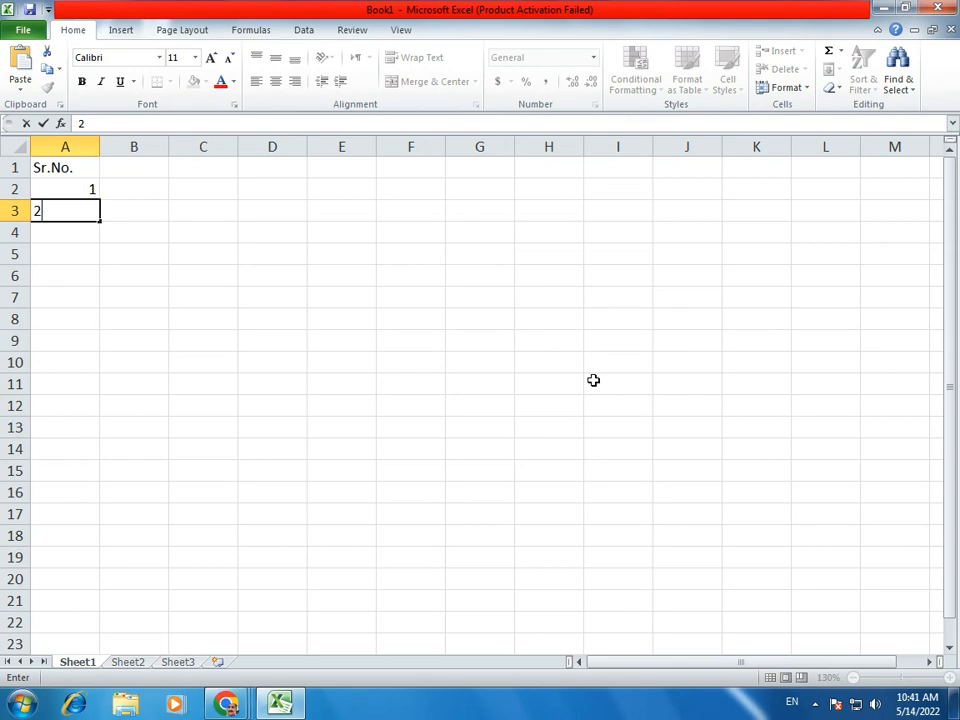
key(Return)
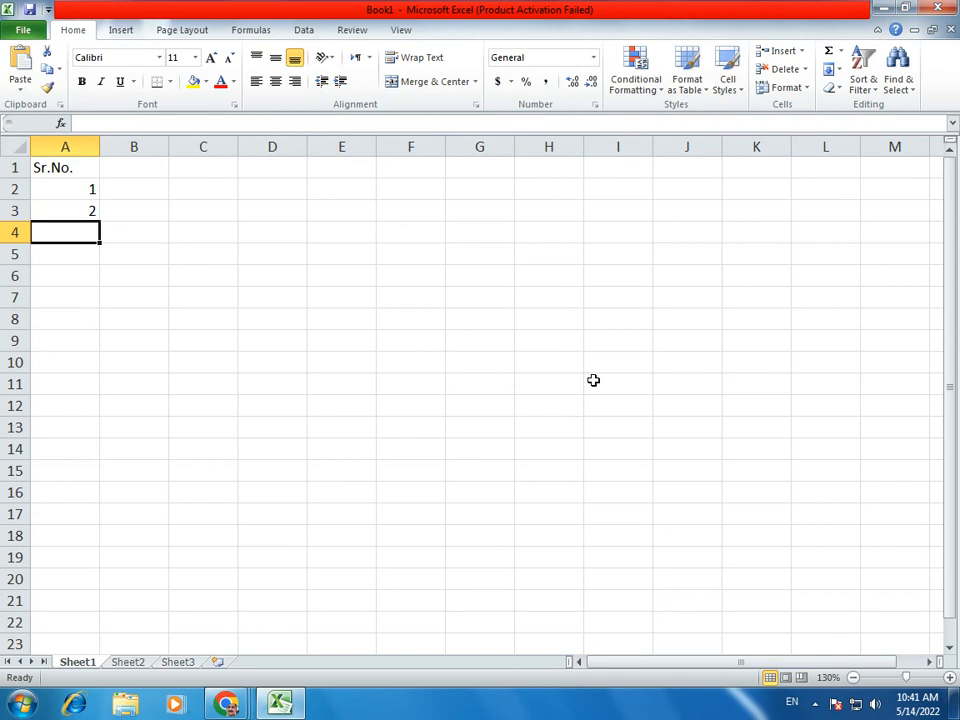
Extend the number series from A2:A3 down to cell A21 so it runs to 20.
key(Up)
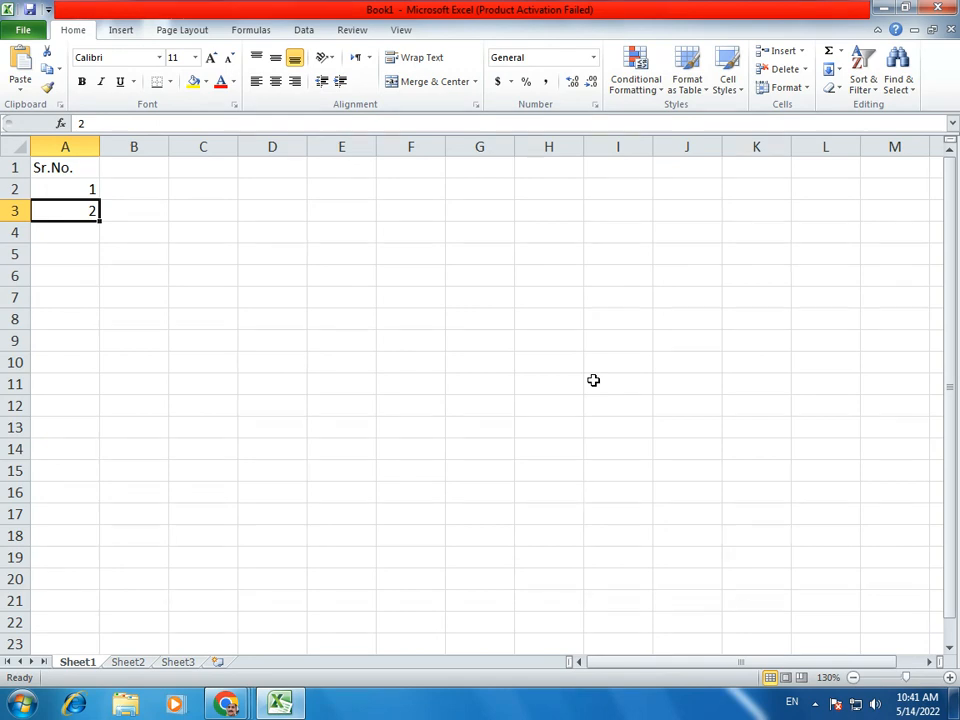
click(84, 188)
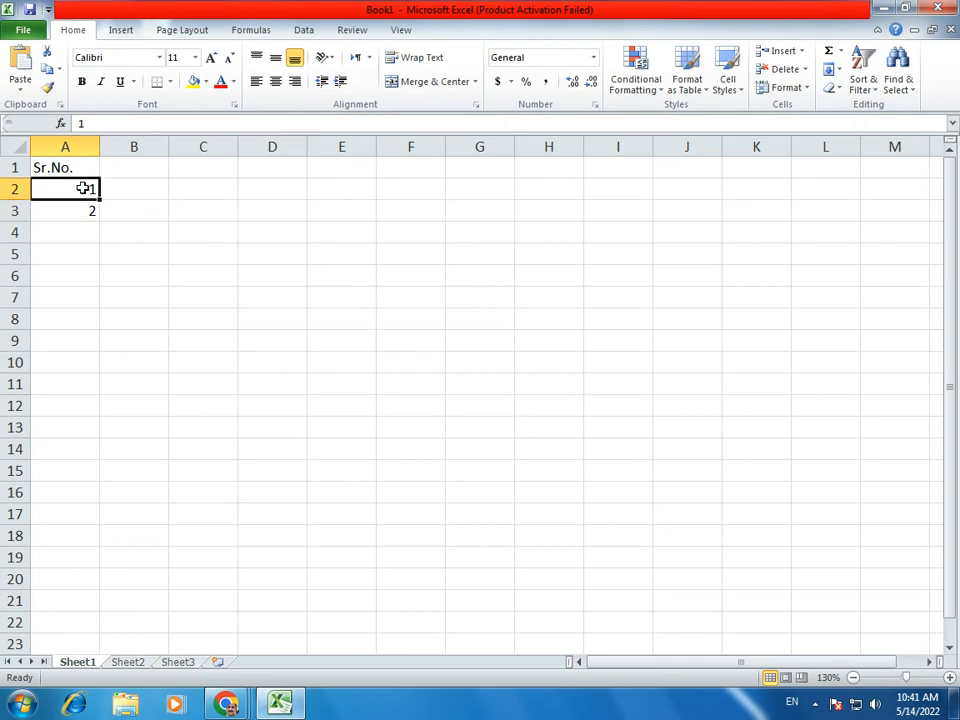
drag(66, 190, 67, 208)
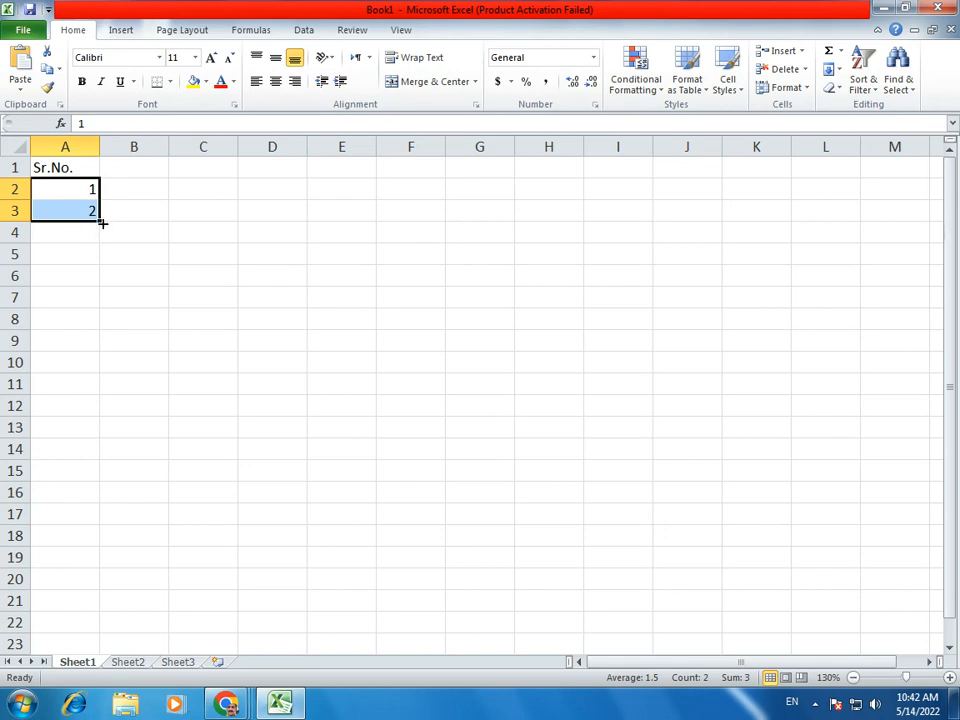
drag(100, 220, 126, 600)
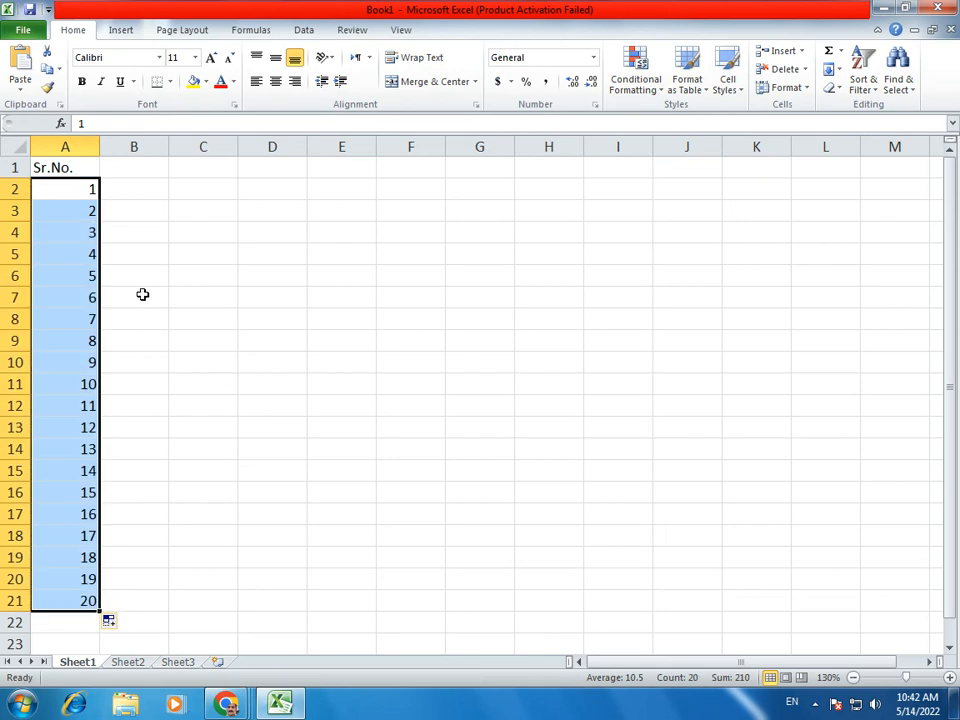
Enter 2 and 4 in cells B2 and B3 and fill the series down to cell B21.
click(154, 193)
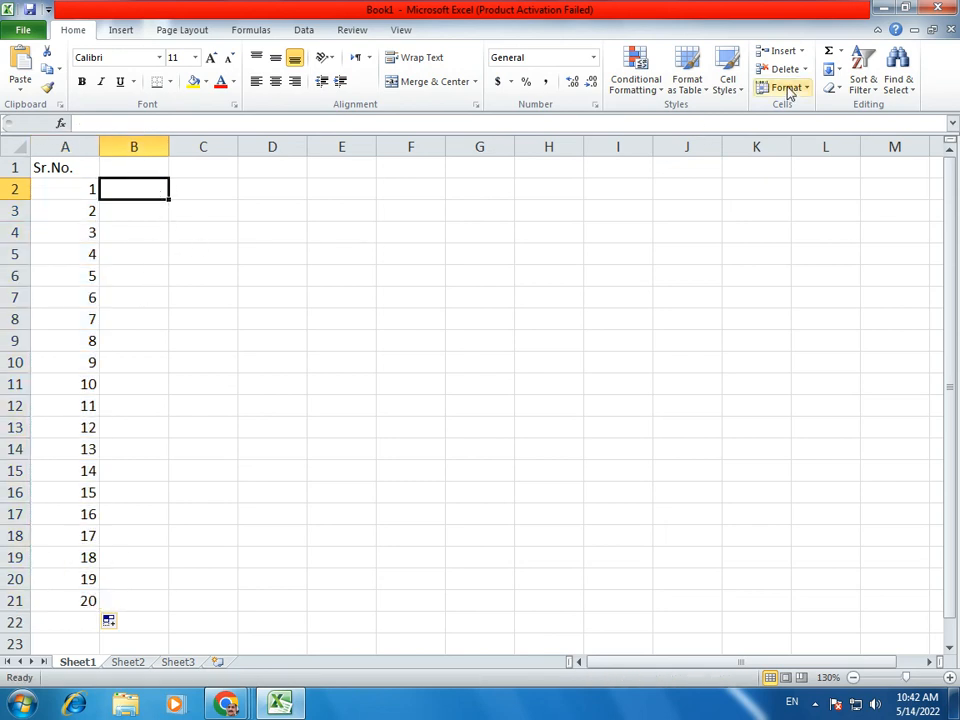
text(2)
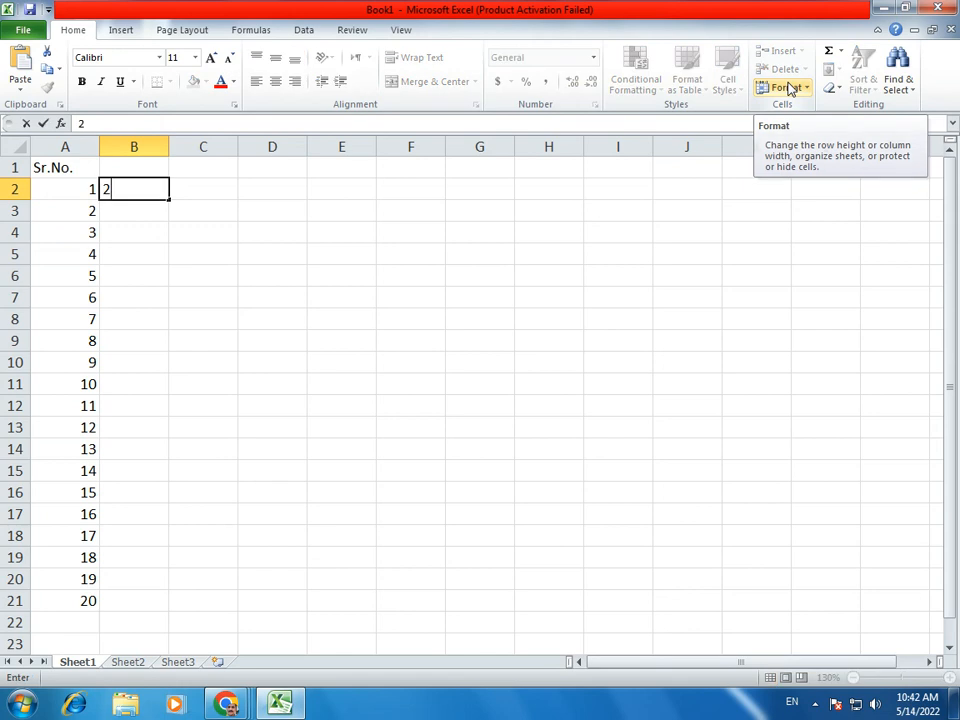
key(Return)
text(4)
key(Return)
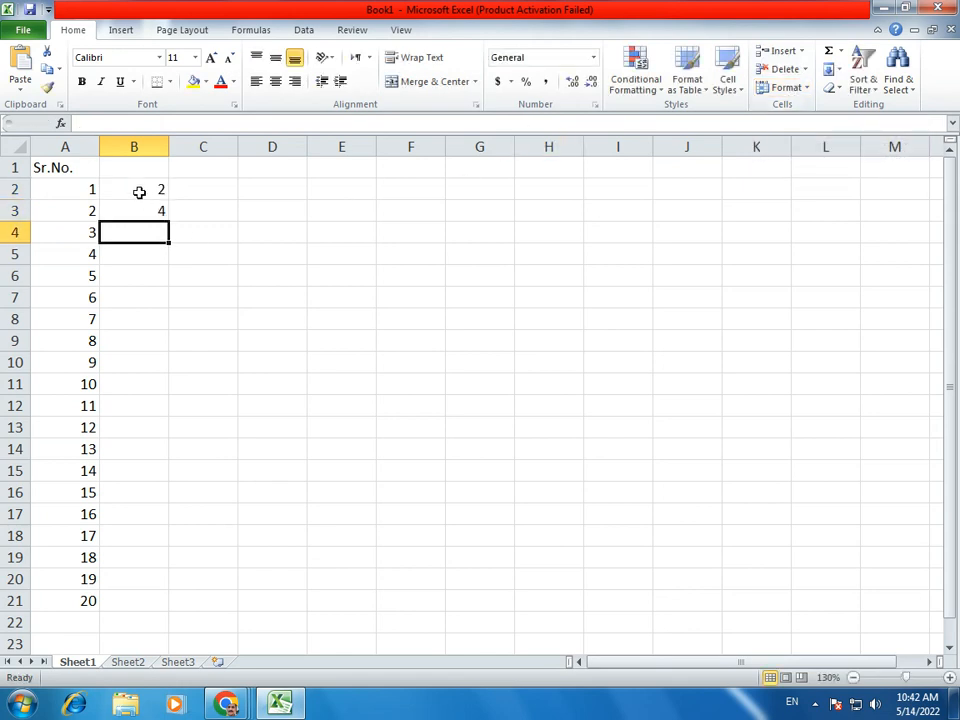
drag(139, 191, 138, 200)
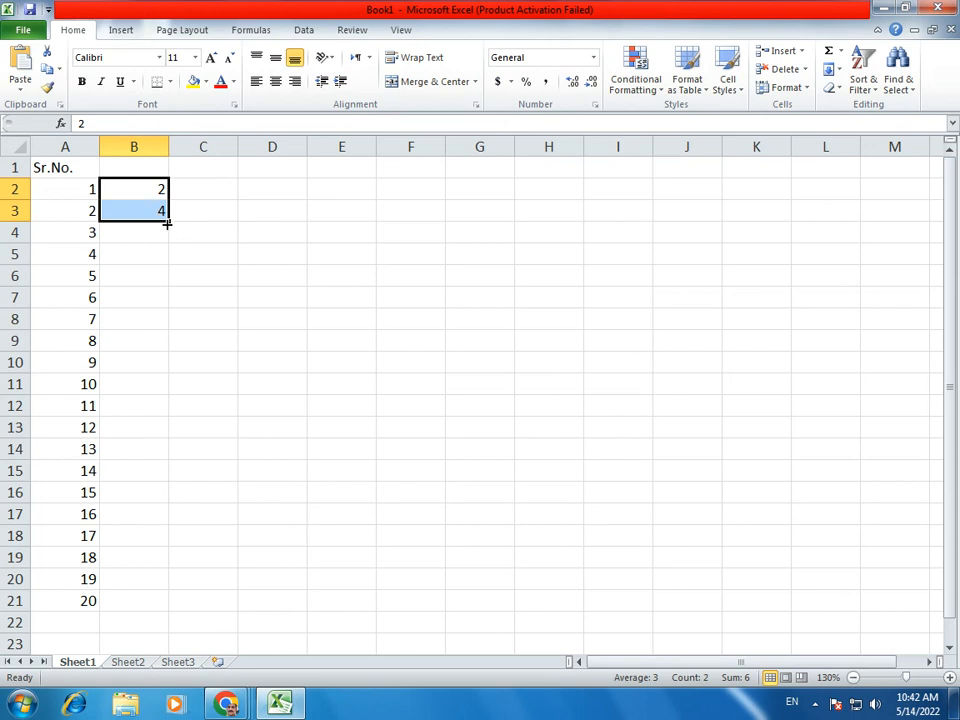
drag(167, 220, 177, 605)
Enter 10 and 20 in cells C2 and C3 and fill the series down to cell C21.
click(205, 191)
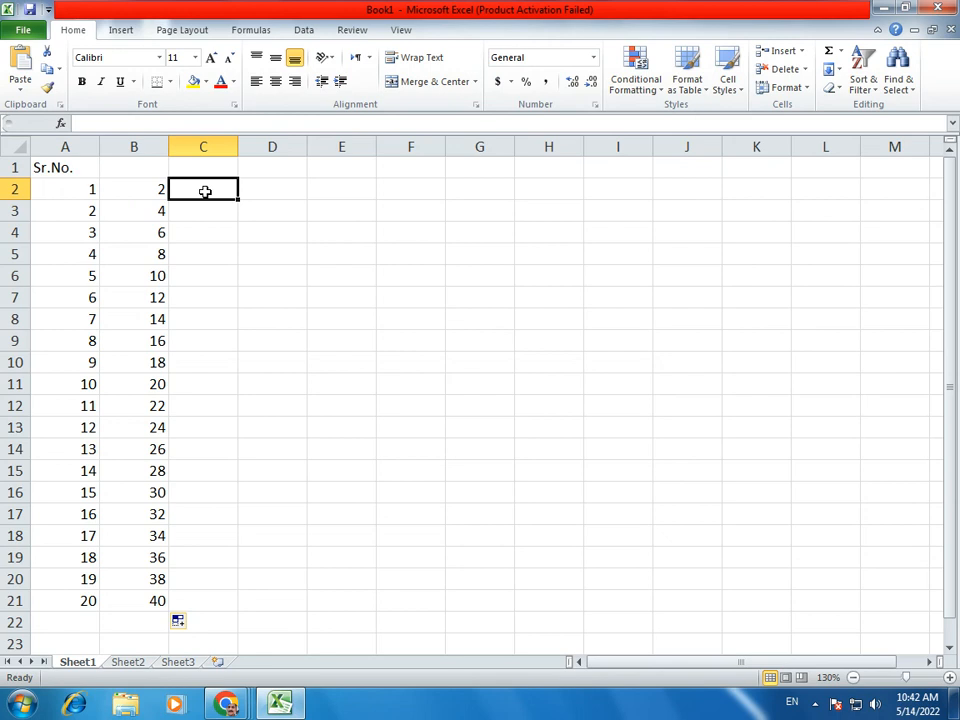
text(10)
key(Return)
text(20)
key(Return)
drag(205, 191, 281, 600)
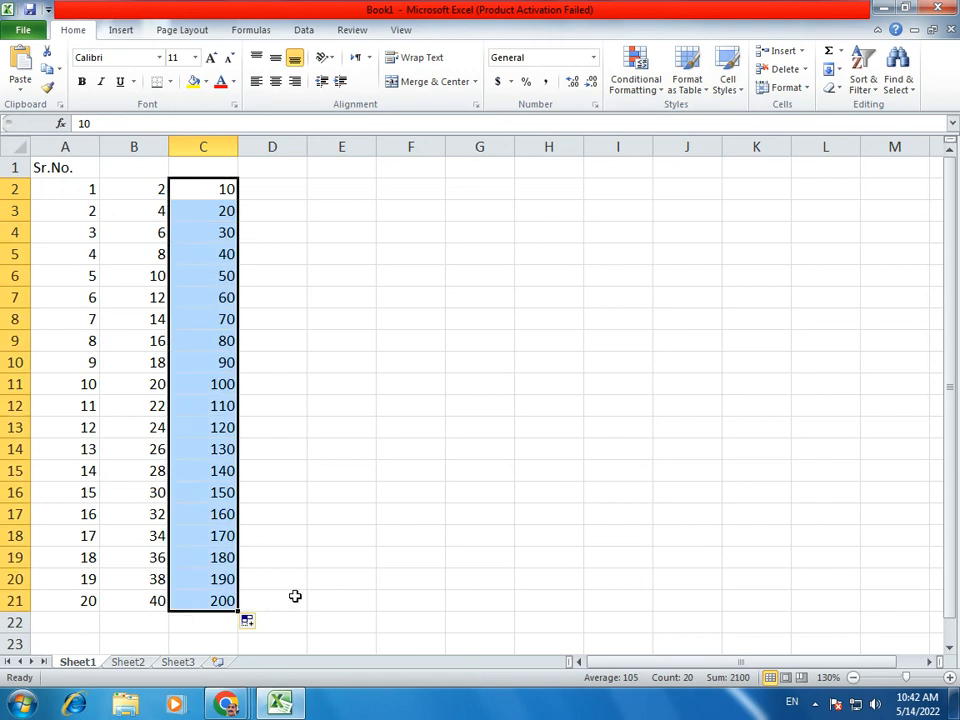
Enter the headings days, months and date in cells D1, E1 and F1.
click(289, 189)
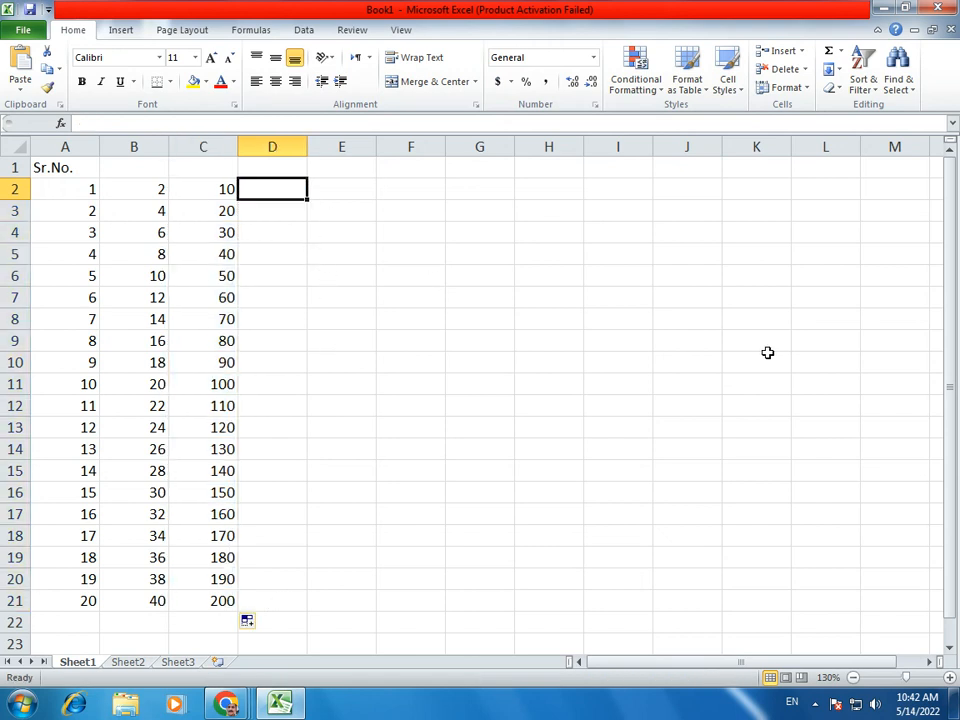
key(Up)
text(d)
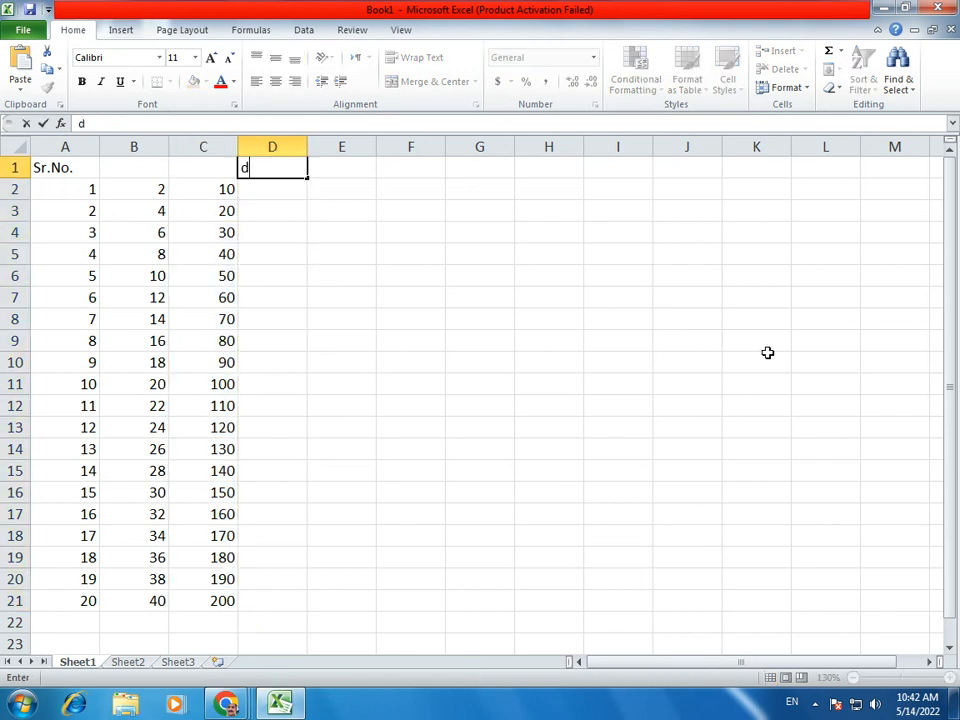
text(ays)
key(Tab)
text(mon)
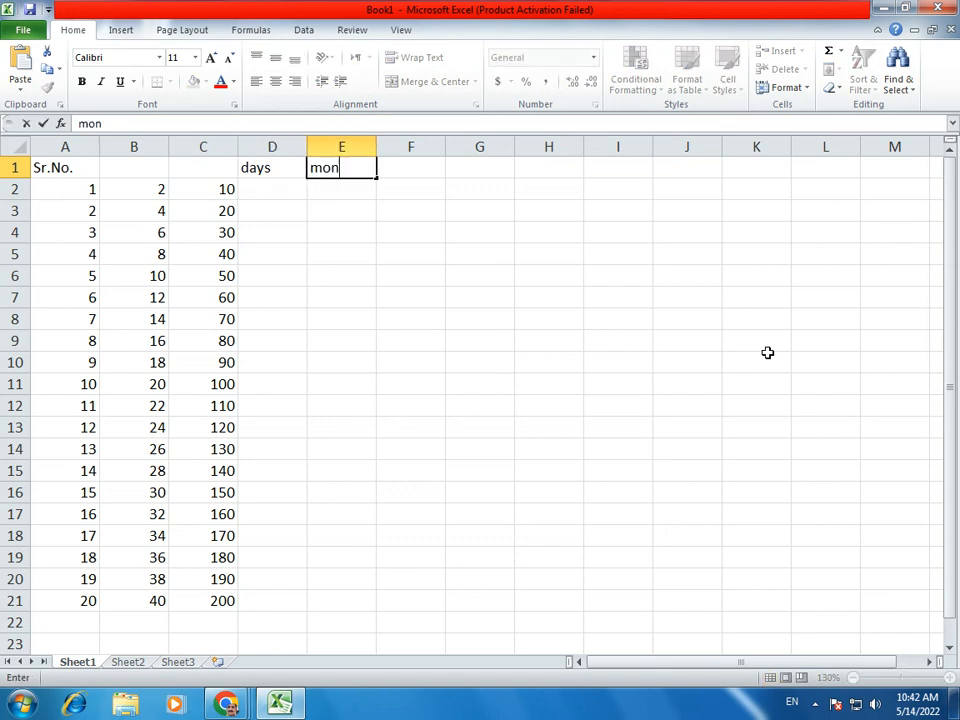
text(ths)
key(Tab)
text(date)
key(Return)
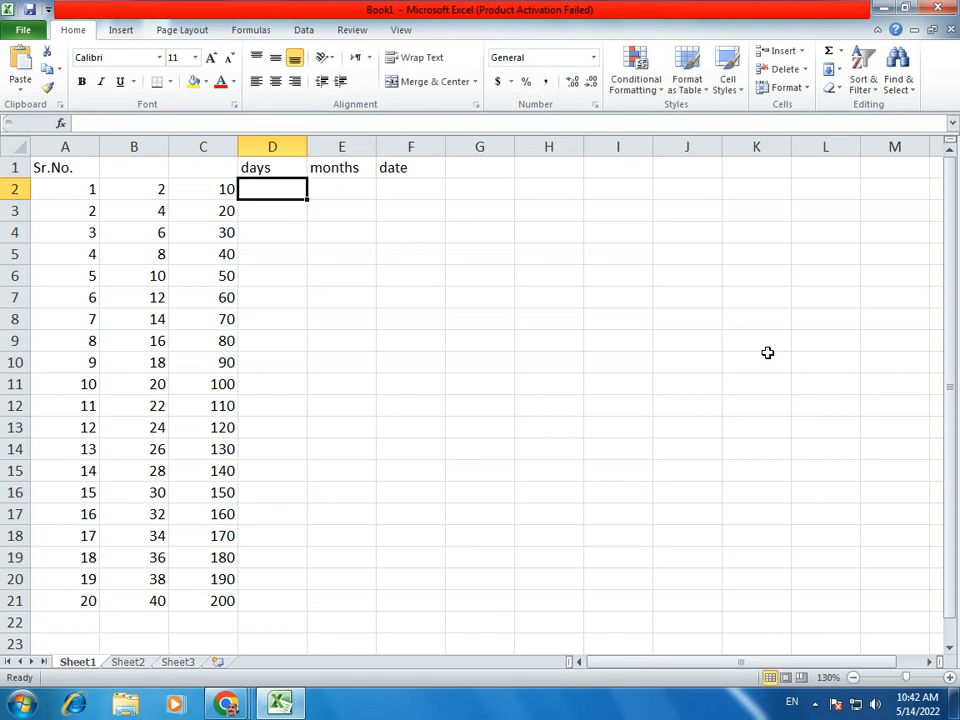
Enter Sunday and Monday in cells D2 and D3 under the days heading.
text(sunday)
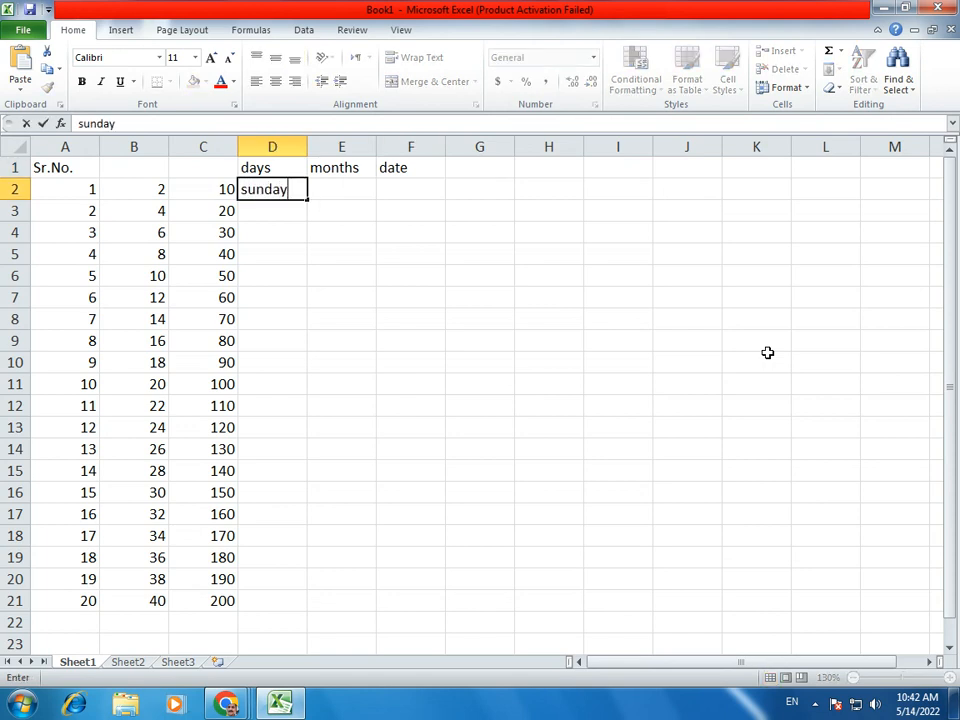
key(Return)
text(monday)
key(Return)
key(Up)
key(Up)
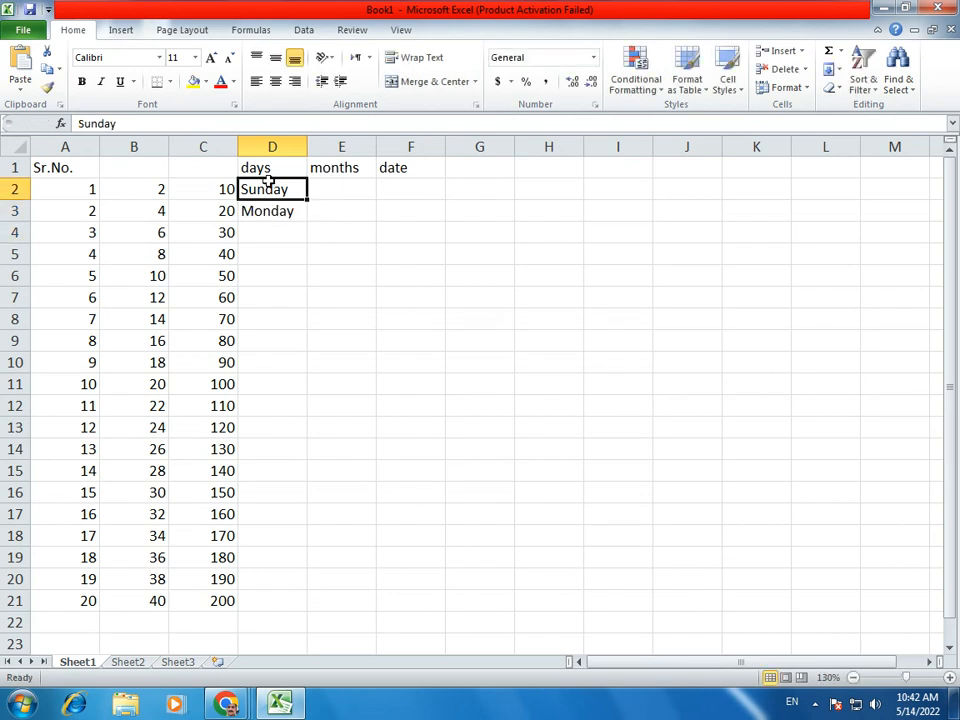
Fill the day series from D2:D3 down to cell D21 and autofit the width of column D.
drag(268, 189, 285, 211)
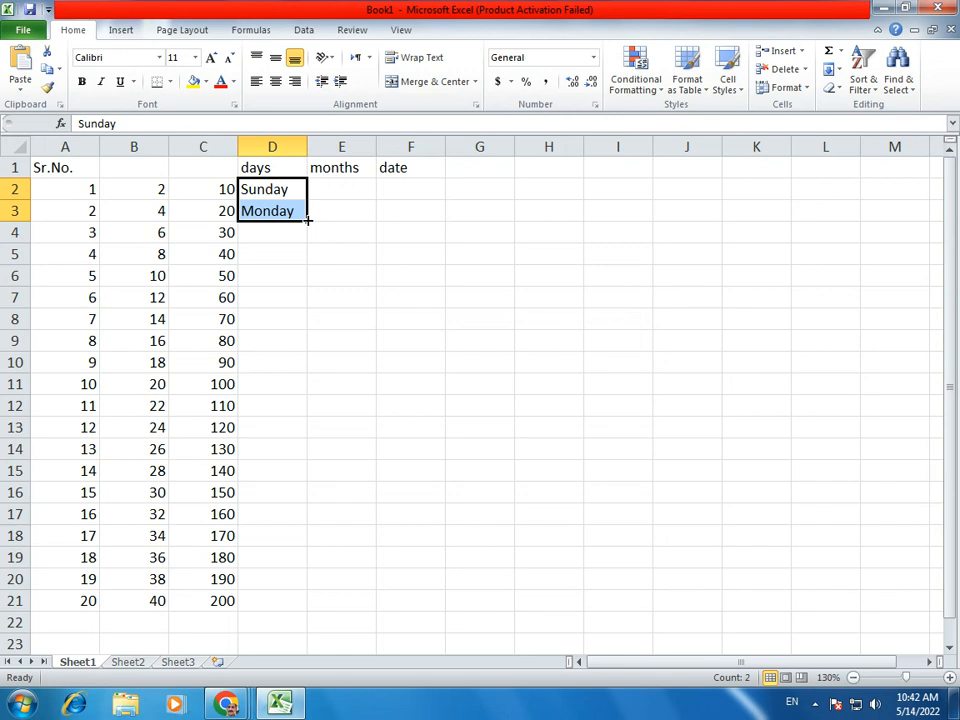
drag(308, 220, 330, 600)
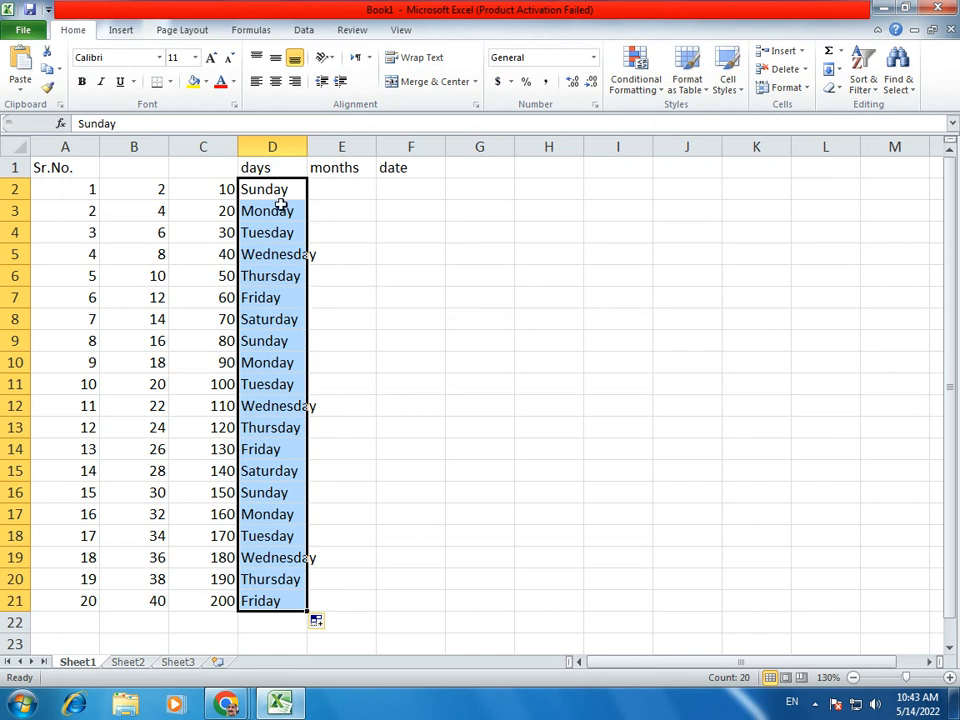
click(312, 450)
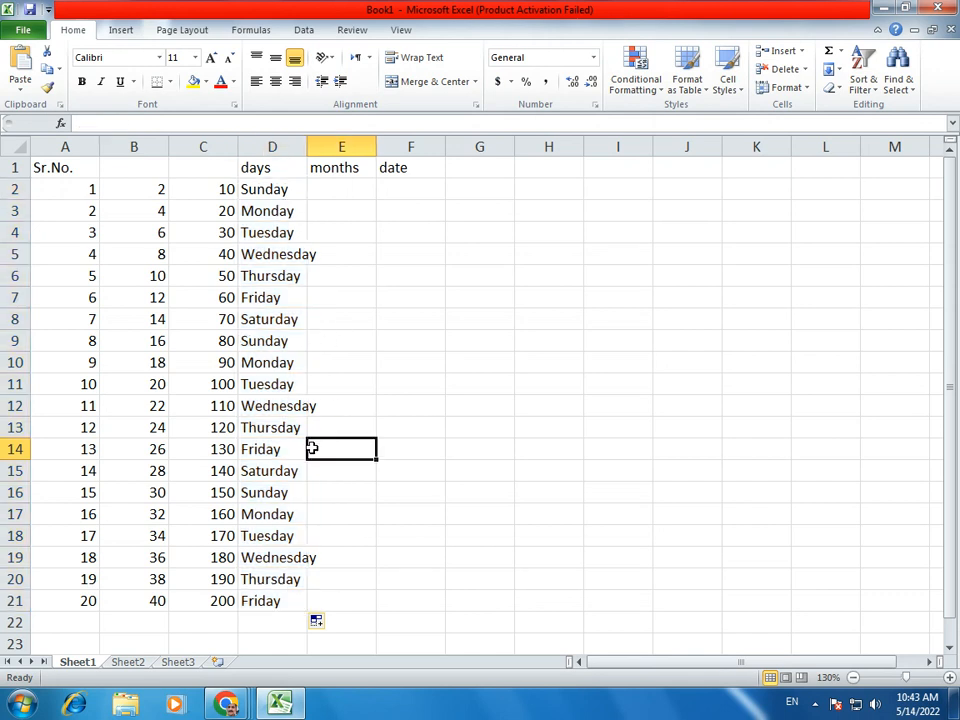
double_click(307, 147)
Enter november and december in cells E2 and E3 under the months heading.
click(358, 190)
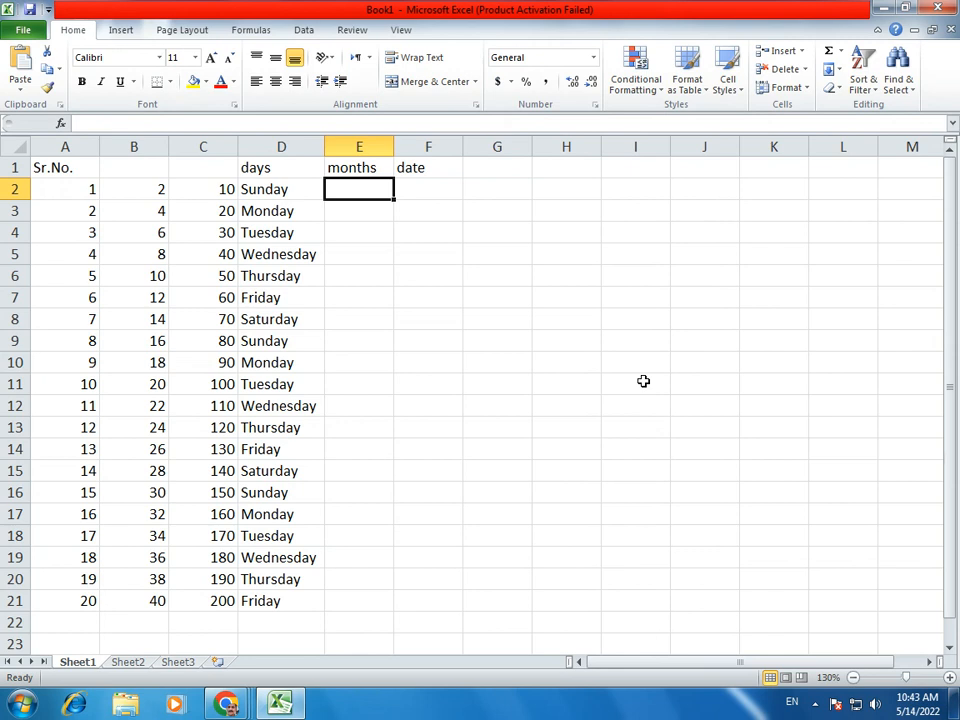
text(november)
key(Return)
text(december)
key(Return)
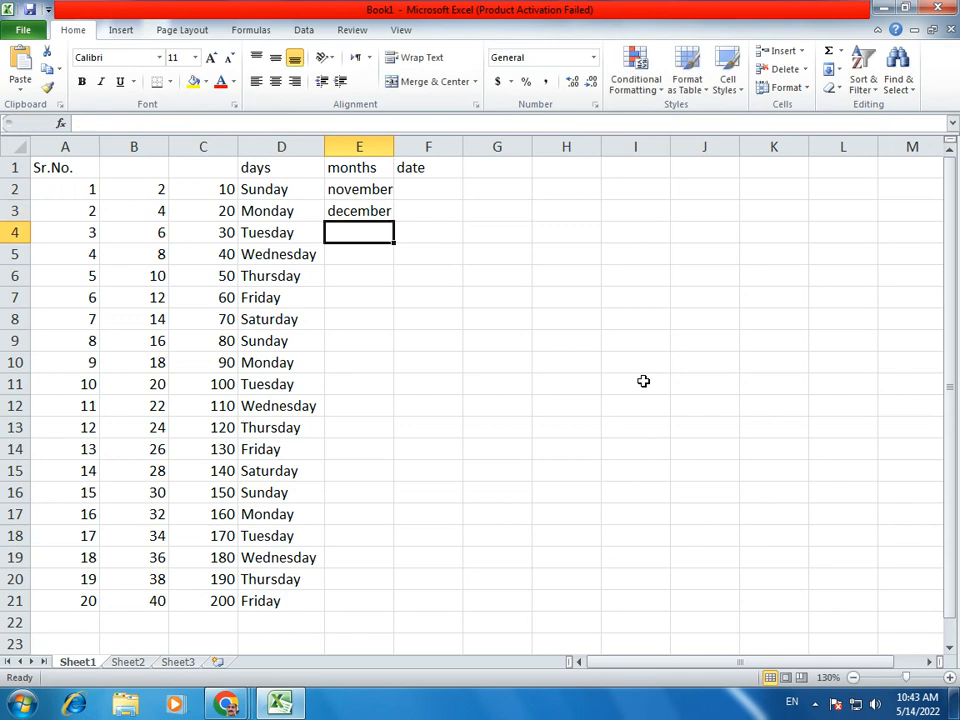
Fill the month series from E2:E3 down to cell E21 and autofit the width of column E.
drag(377, 189, 377, 208)
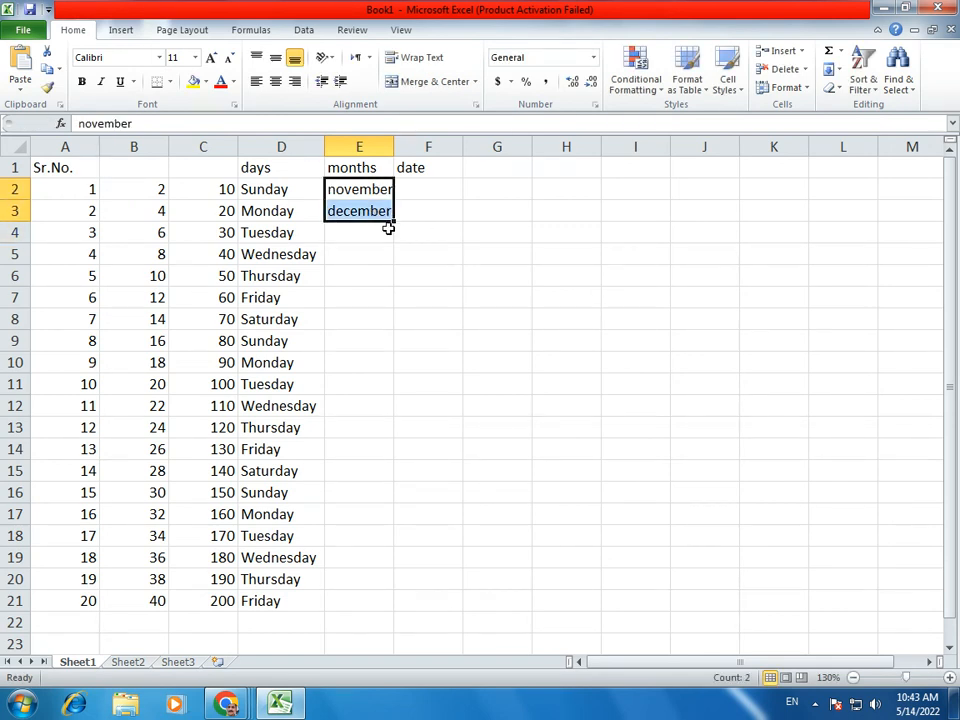
click(384, 259)
drag(377, 191, 409, 607)
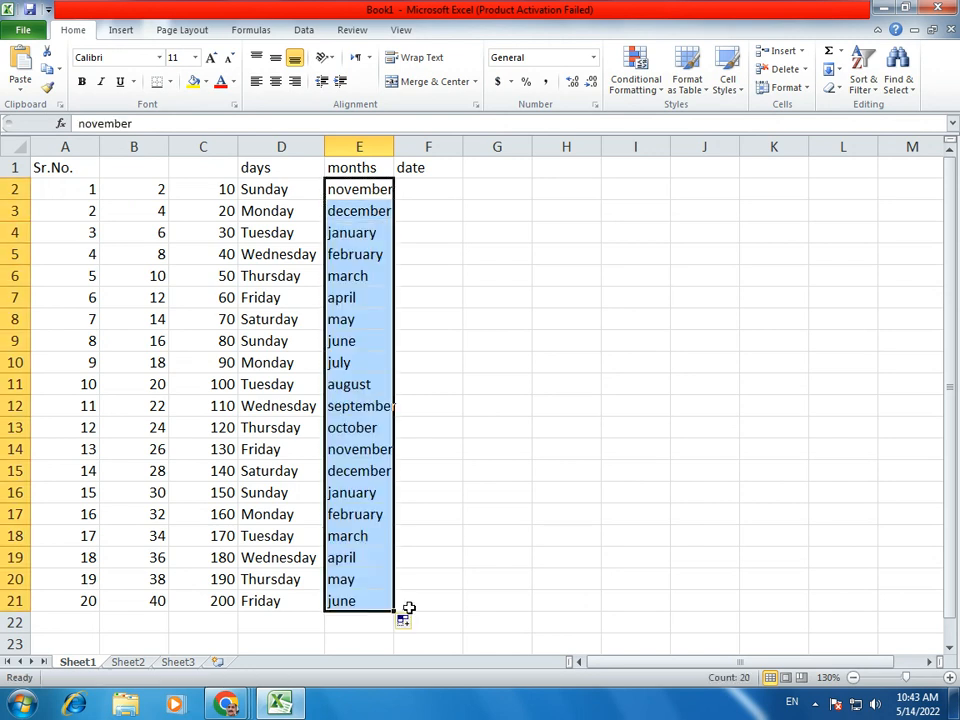
double_click(392, 146)
Insert the current date and time in cell F2 with the formula =now().
click(439, 184)
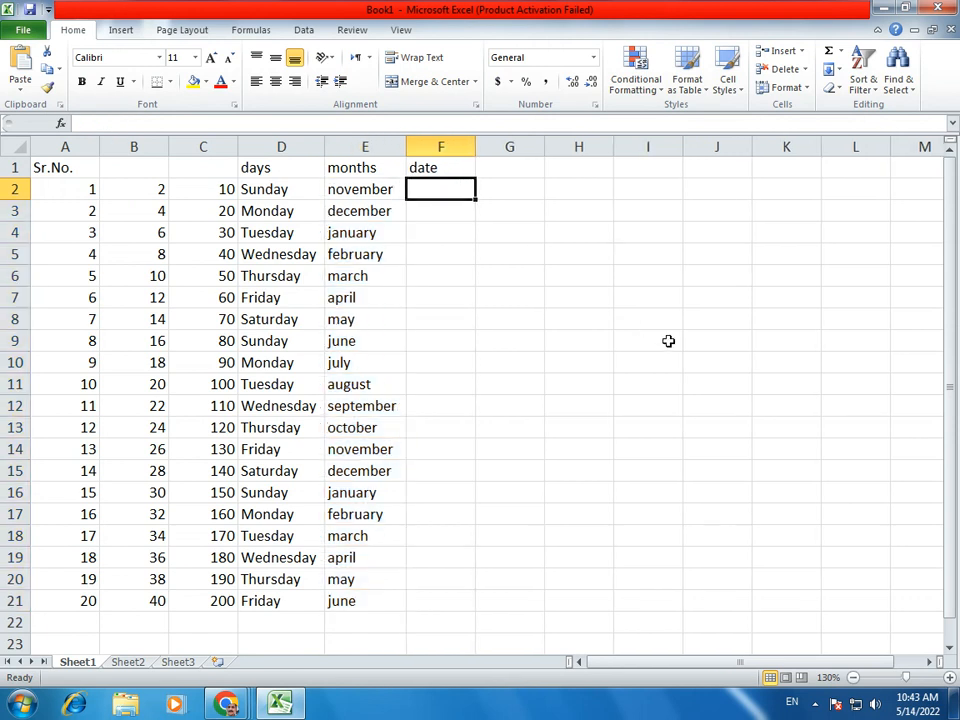
text(=)
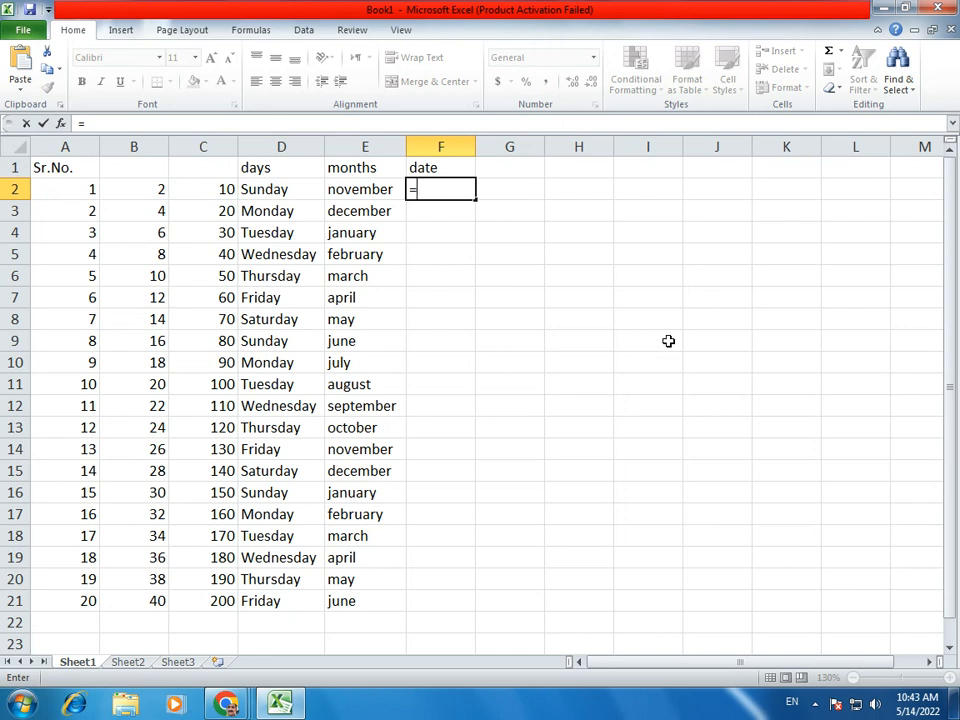
text(now)
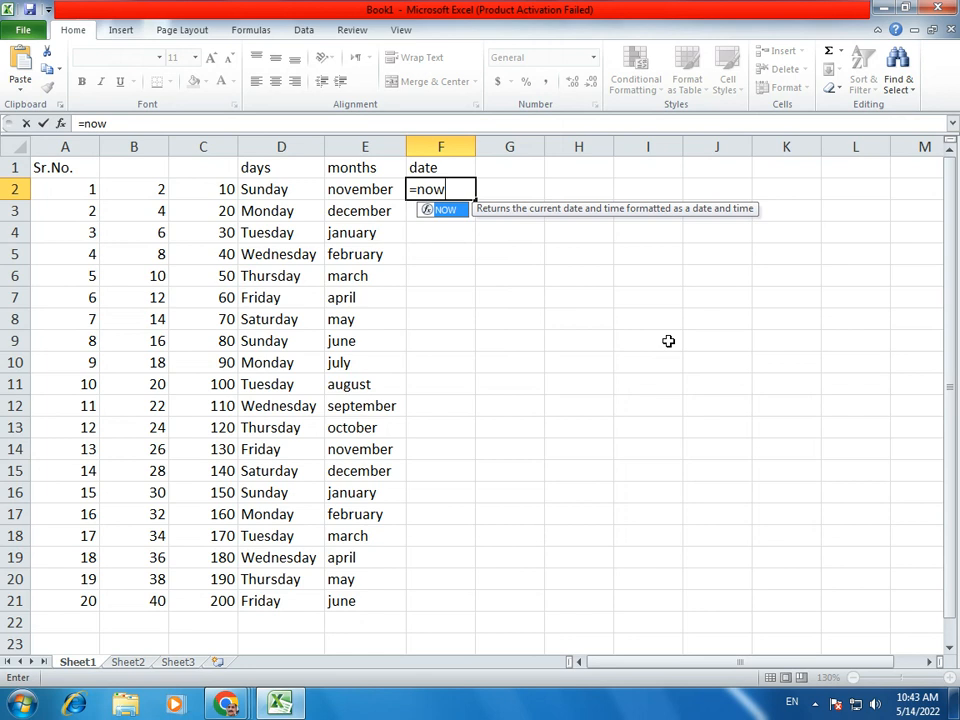
text(()
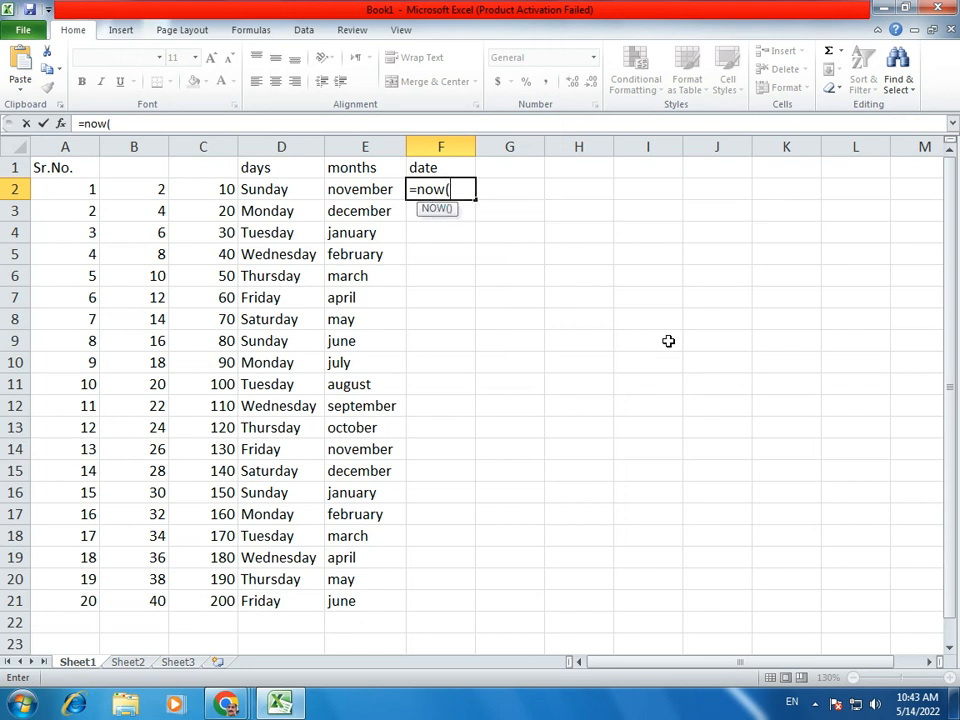
text())
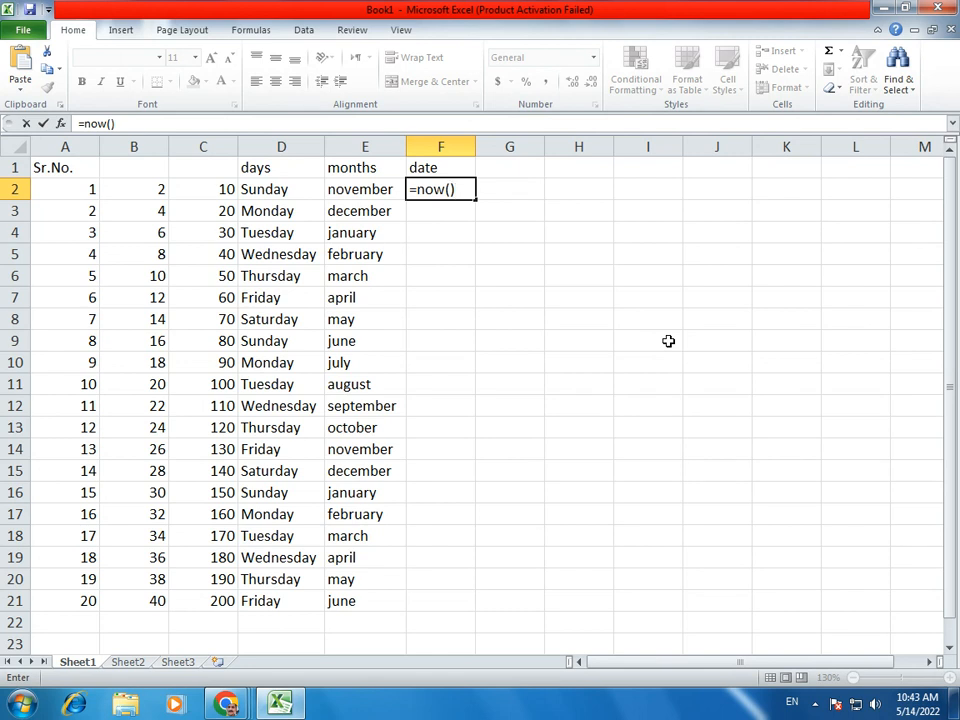
key(Return)
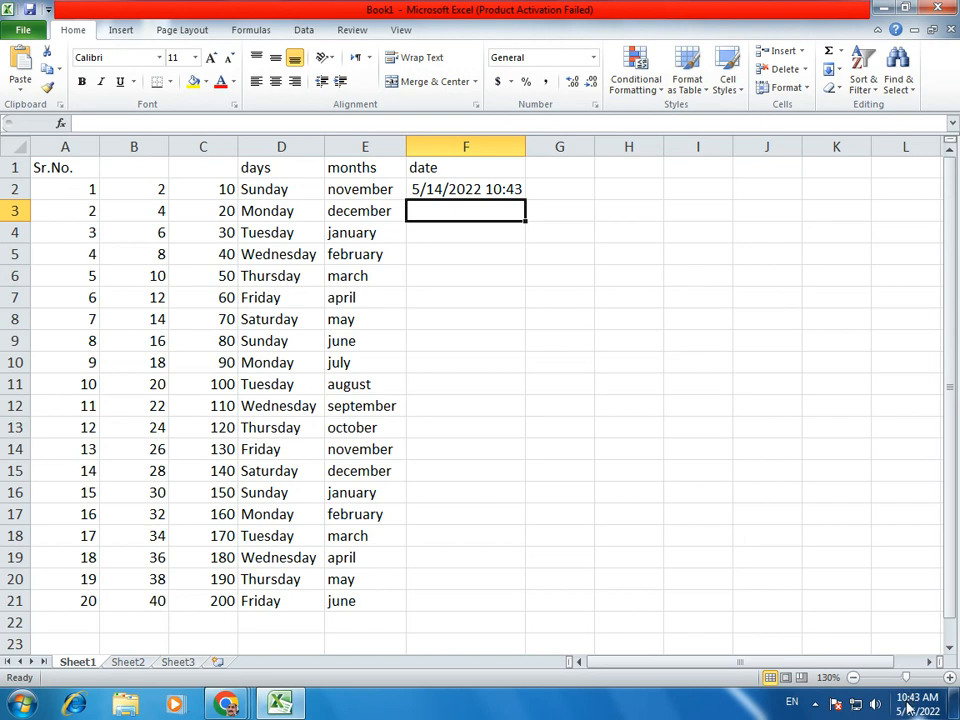
Enter the heading sum in cell G1.
click(559, 168)
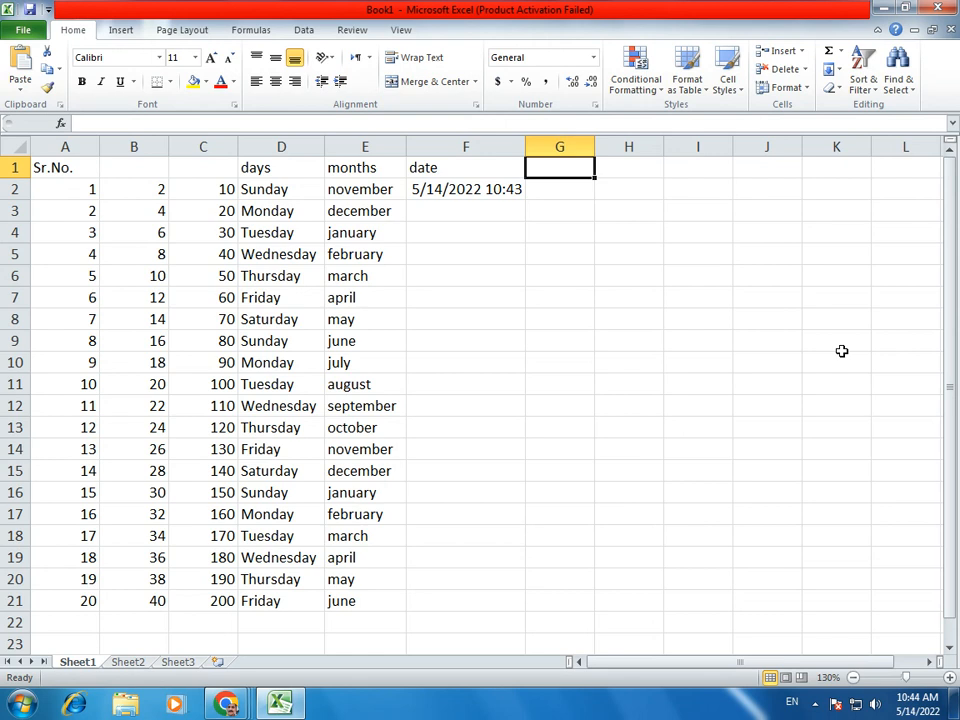
text(syn)
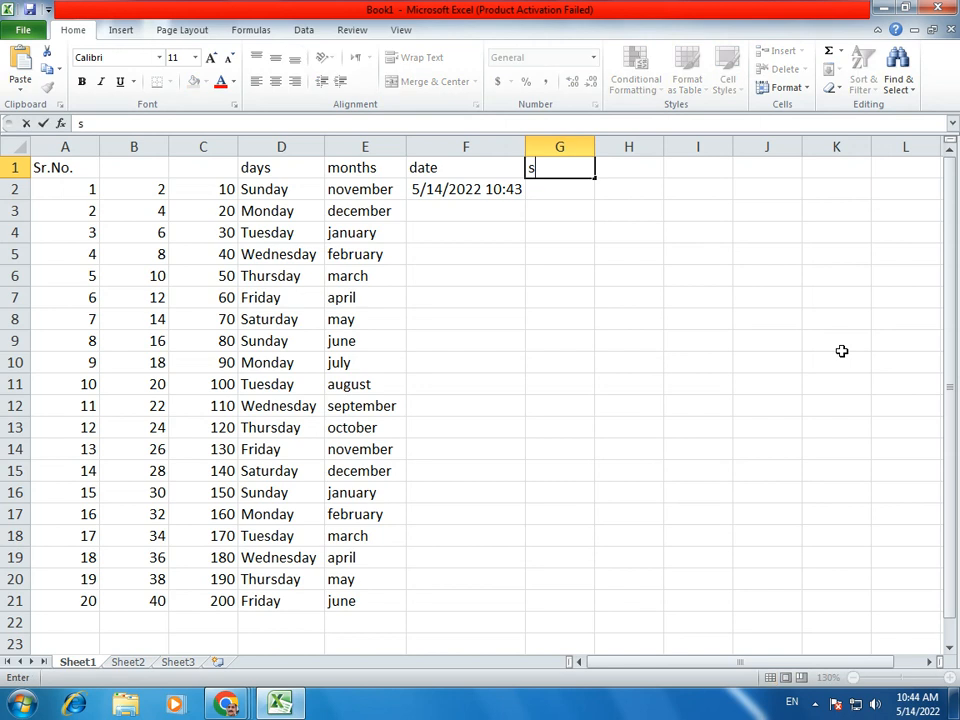
key(BackSpace)
key(BackSpace)
text(y)
key(BackSpace)
text(um)
key(Return)
Enter 455, 2142, 214, 214, 254, 2422, 211 and 2244 down cells G2 to G9.
key(Return)
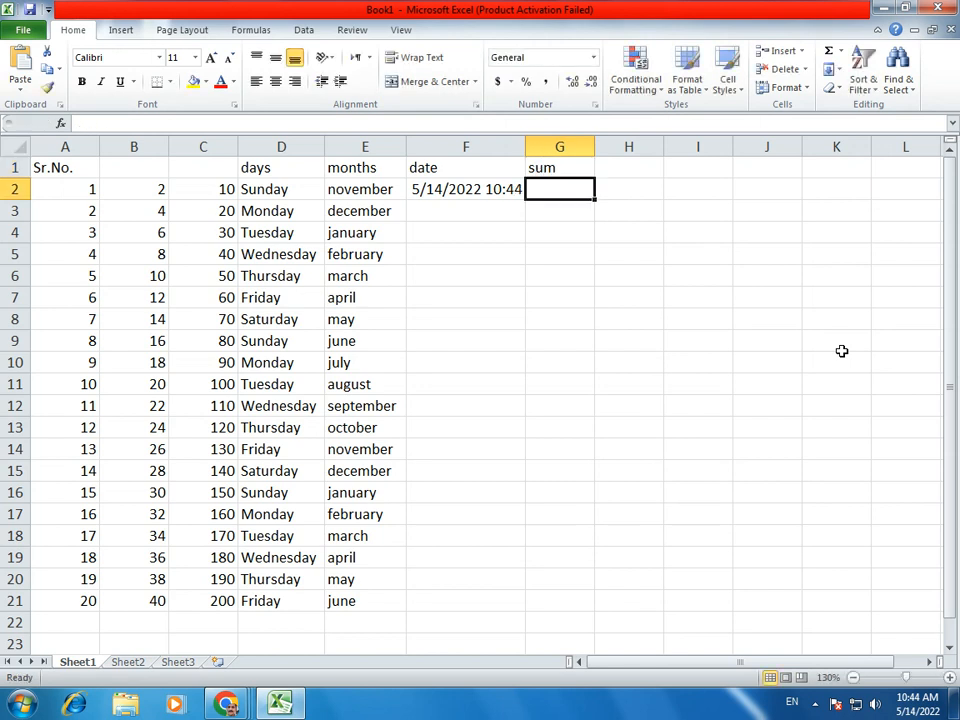
key(Up)
text(455)
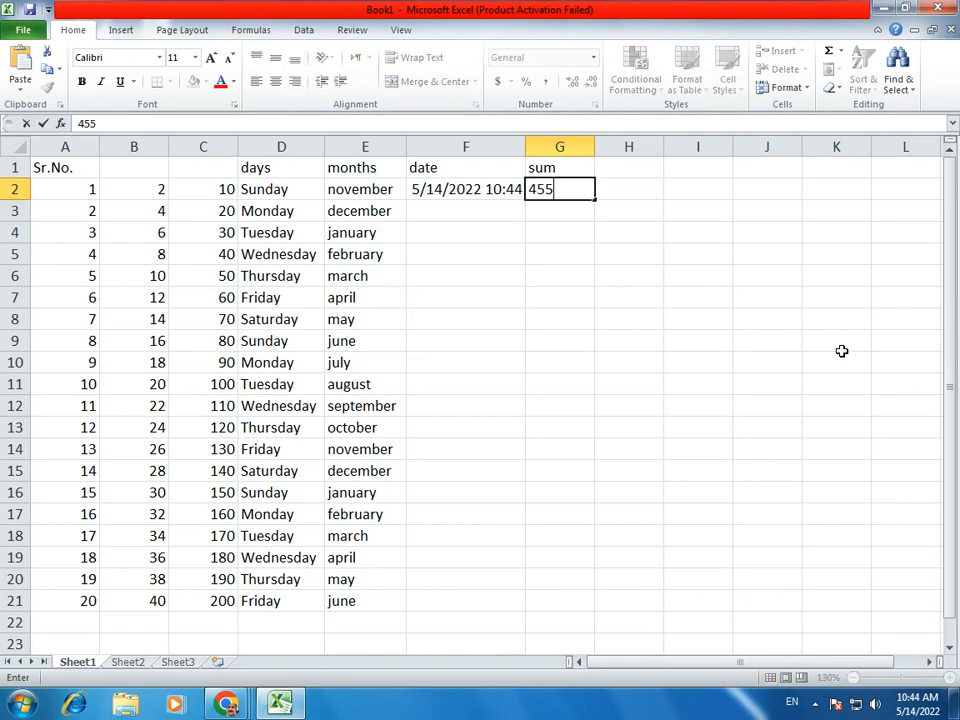
key(Return)
text(2142)
key(Return)
text(214)
key(Return)
text(214)
key(Return)
text(254)
key(Return)
text(2422)
key(Return)
text(211)
key(Return)
text(224425.)
key(BackSpace)
key(BackSpace)
key(BackSpace)
key(Return)
Enter 3654, 245, 215, 2441, 251, 22541 and 21254 down cells G10 to G16.
text(3654)
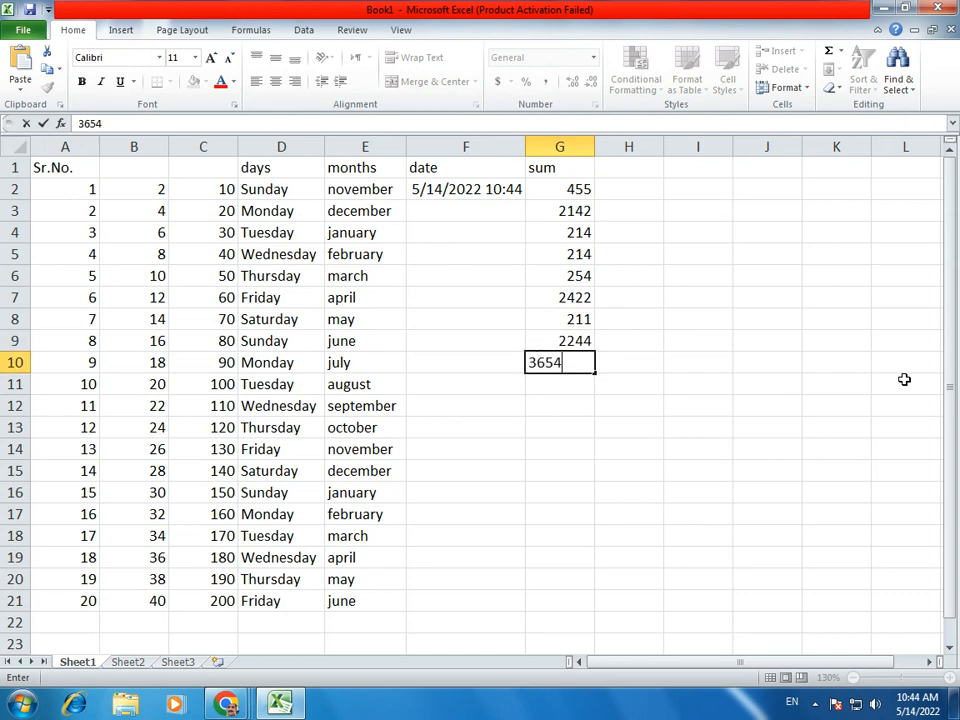
key(Return)
text(245)
key(Return)
text(215)
key(Return)
text(2441)
key(Return)
text(251)
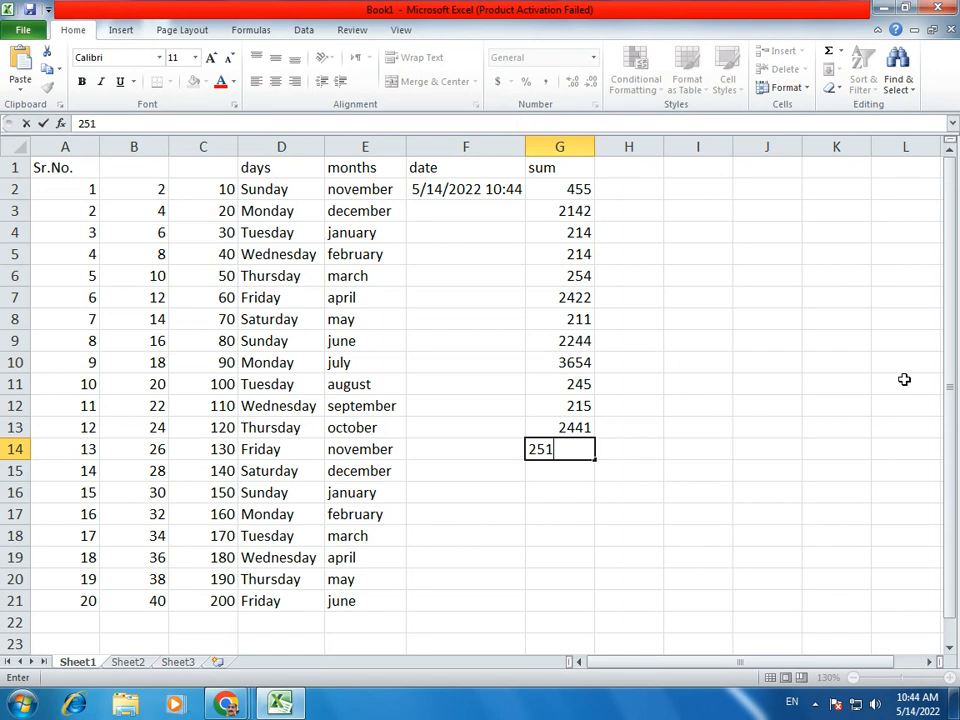
key(Return)
text(22541)
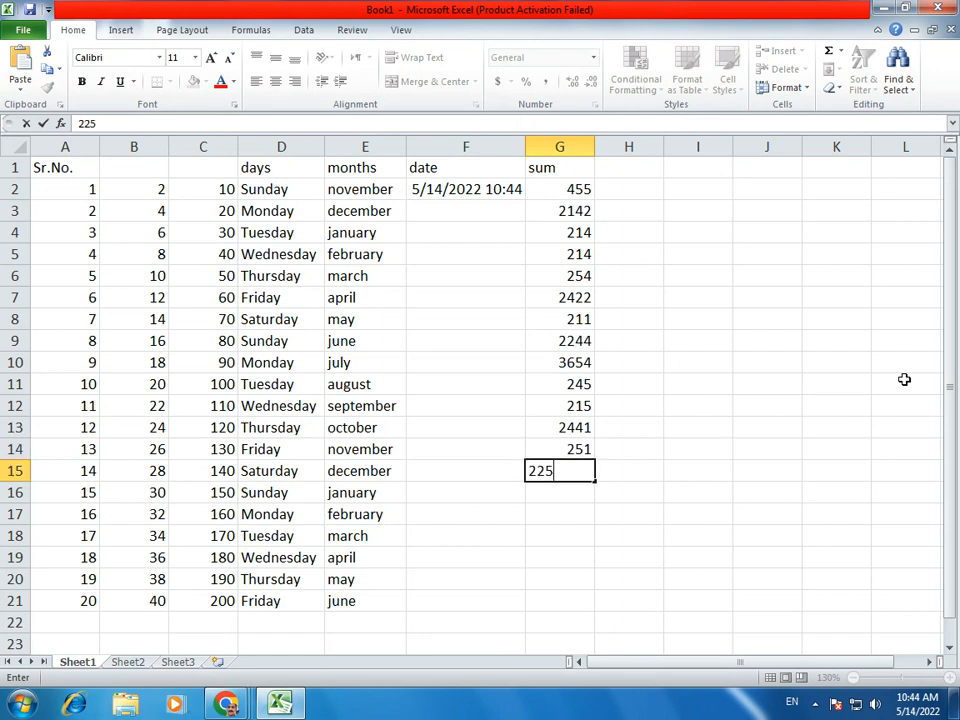
key(Return)
text(21254)
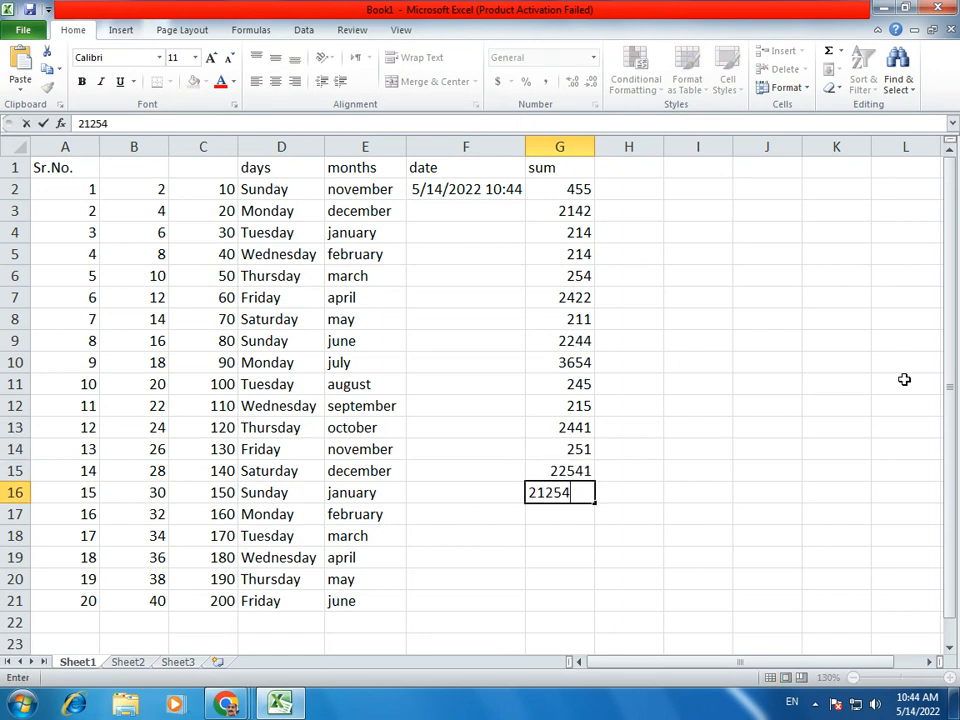
key(Return)
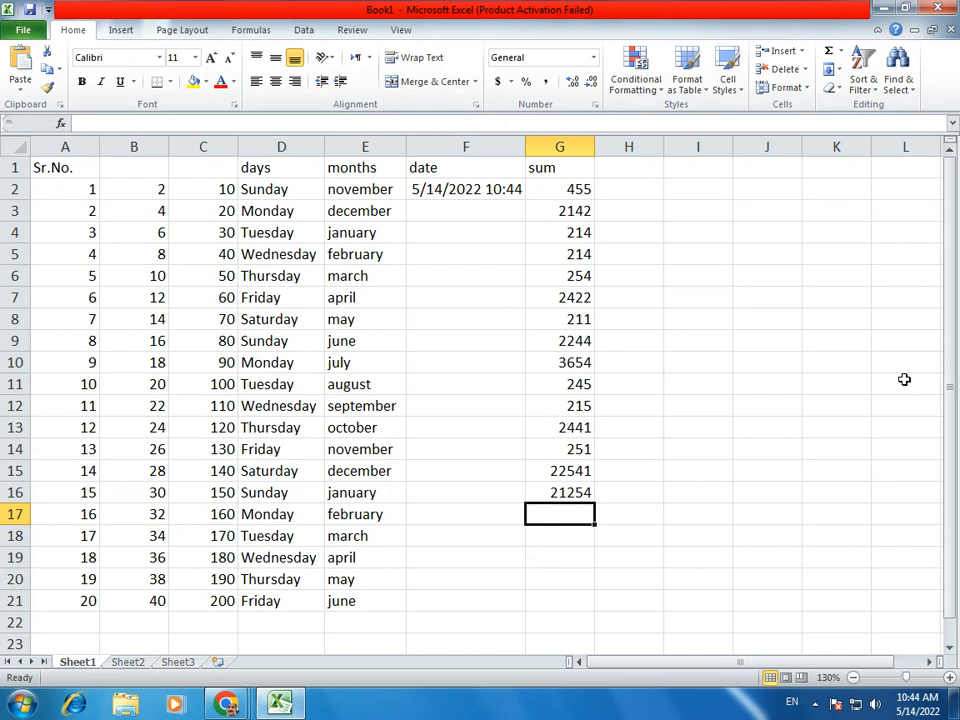
Total the values in G2:G16 with AutoSum, placing the result in cell G17.
drag(566, 187, 568, 490)
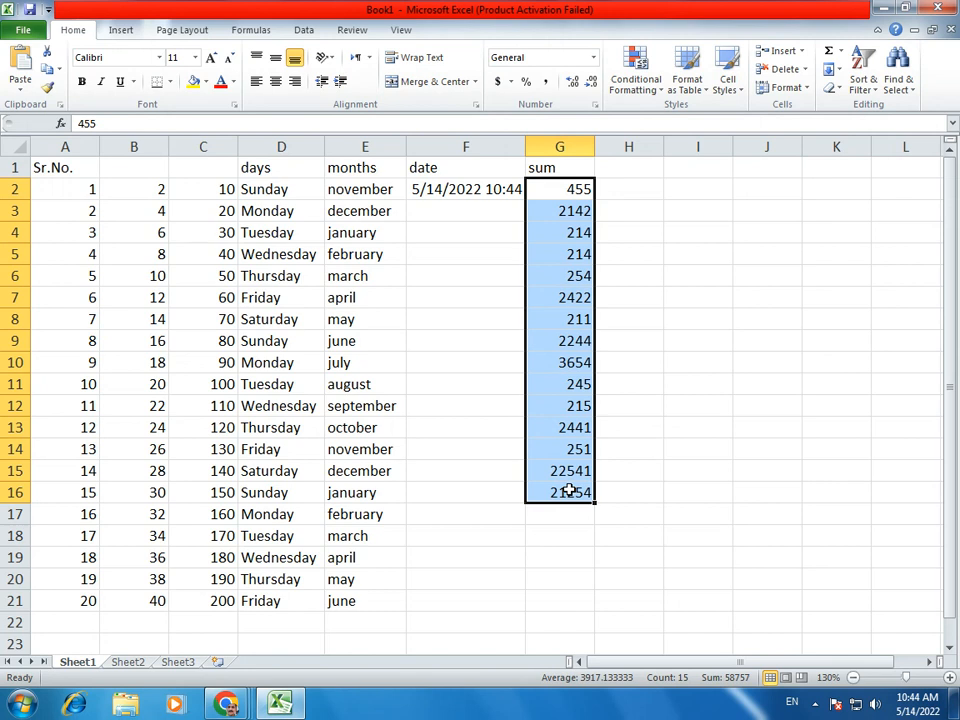
drag(568, 490, 572, 512)
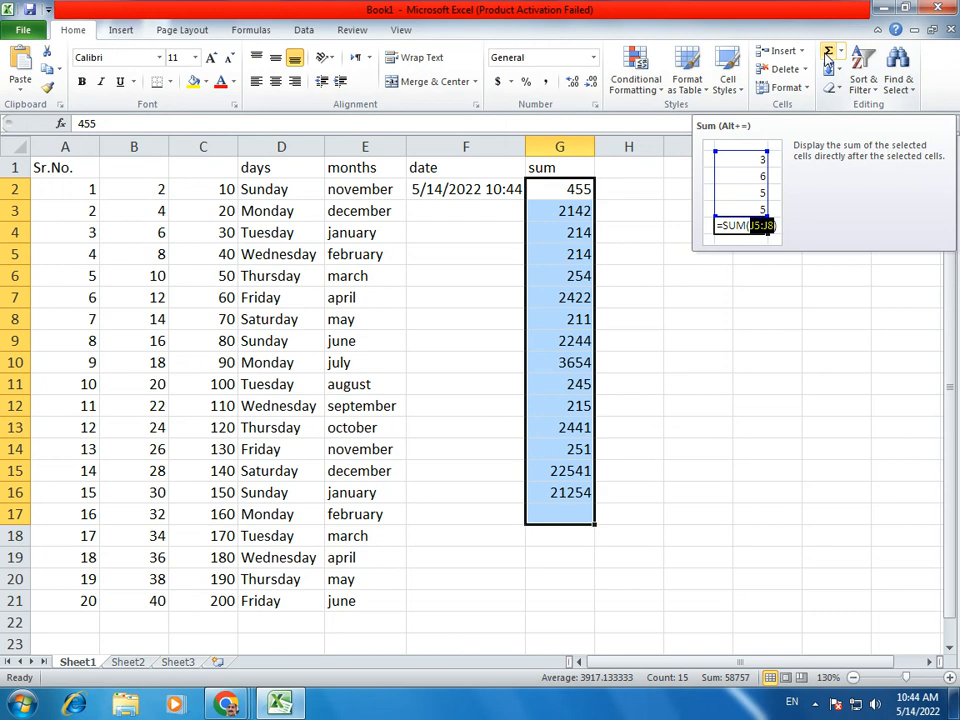
click(828, 57)
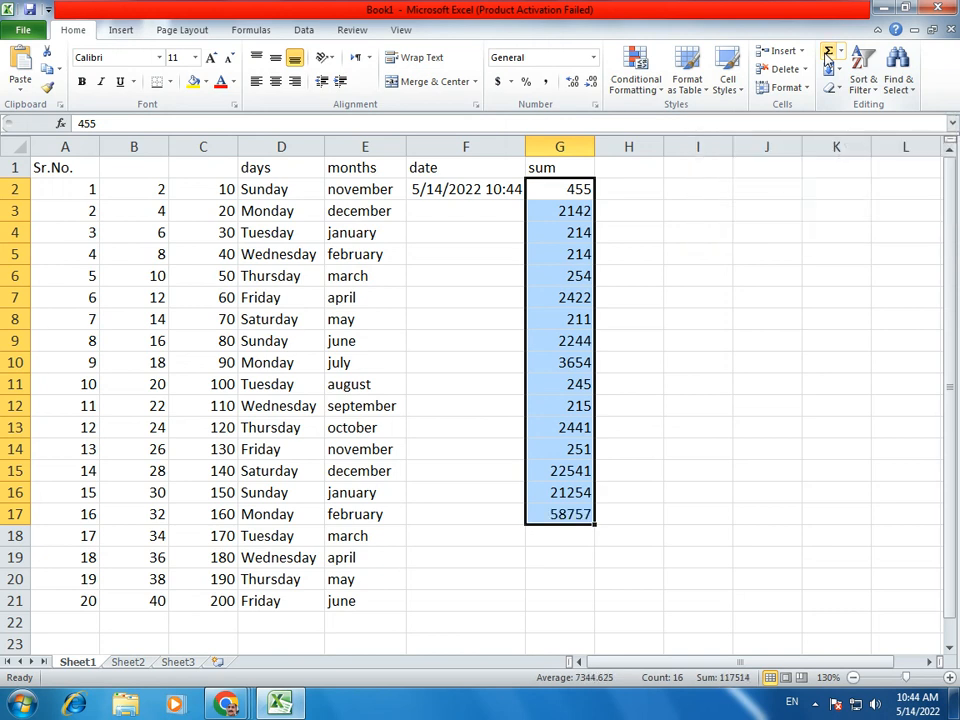
click(531, 569)
Fill the total cell G17 with the standard yellow background colour.
click(538, 515)
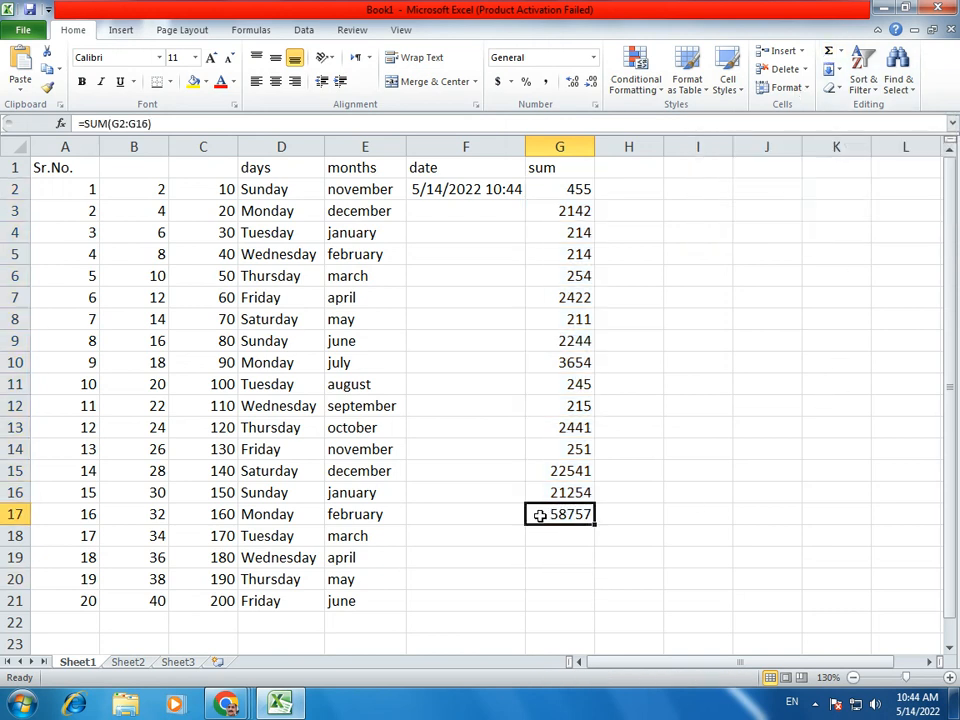
click(204, 82)
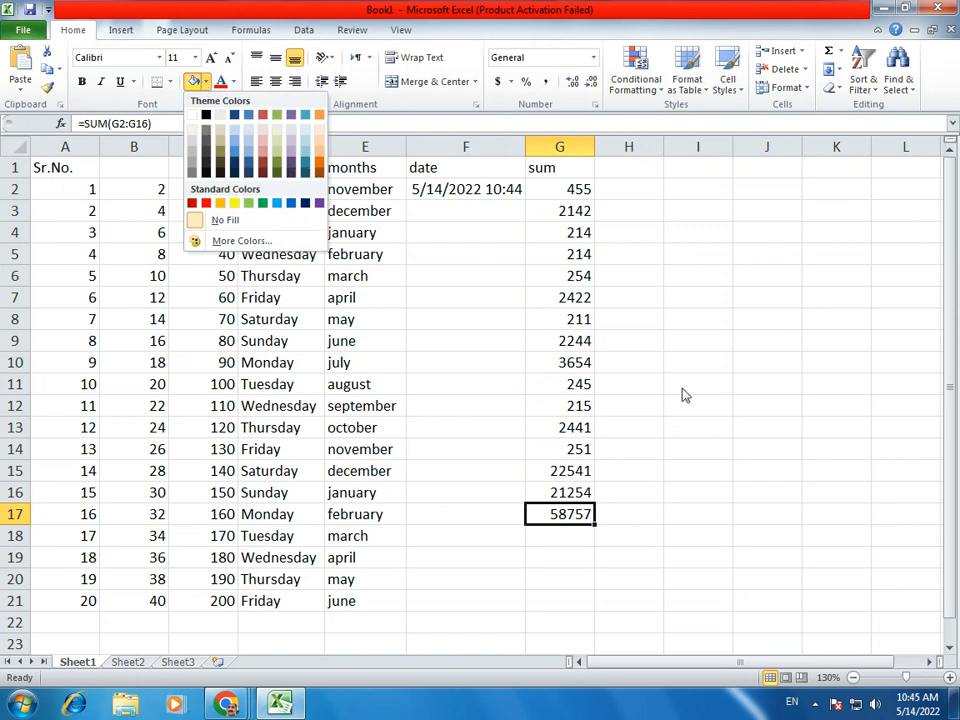
click(234, 114)
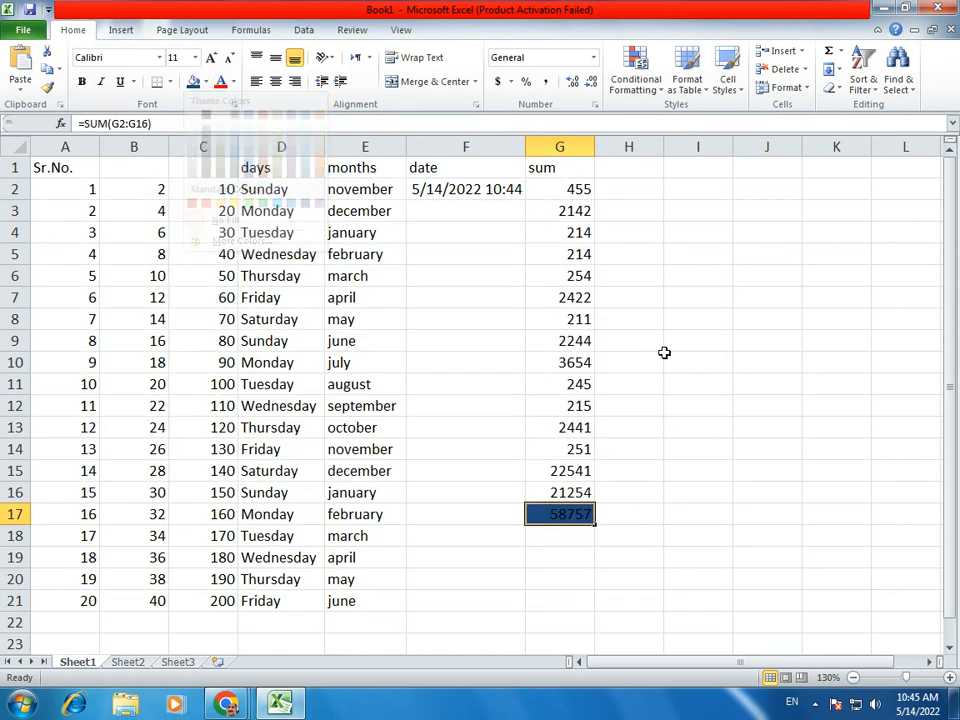
click(205, 82)
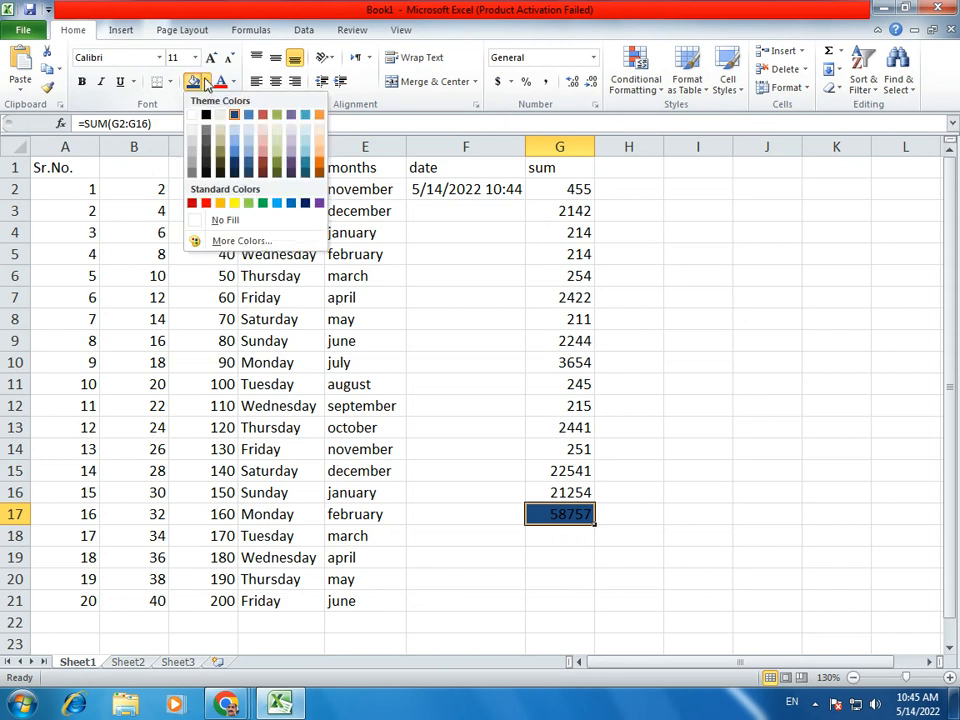
click(232, 205)
click(639, 356)
Enter 2225 and 22552 in cells I7 and I8.
key(Up)
key(Up)
key(Up)
key(Up)
key(Up)
click(604, 296)
key(Right)
text(2225)
key(Return)
text(22552)
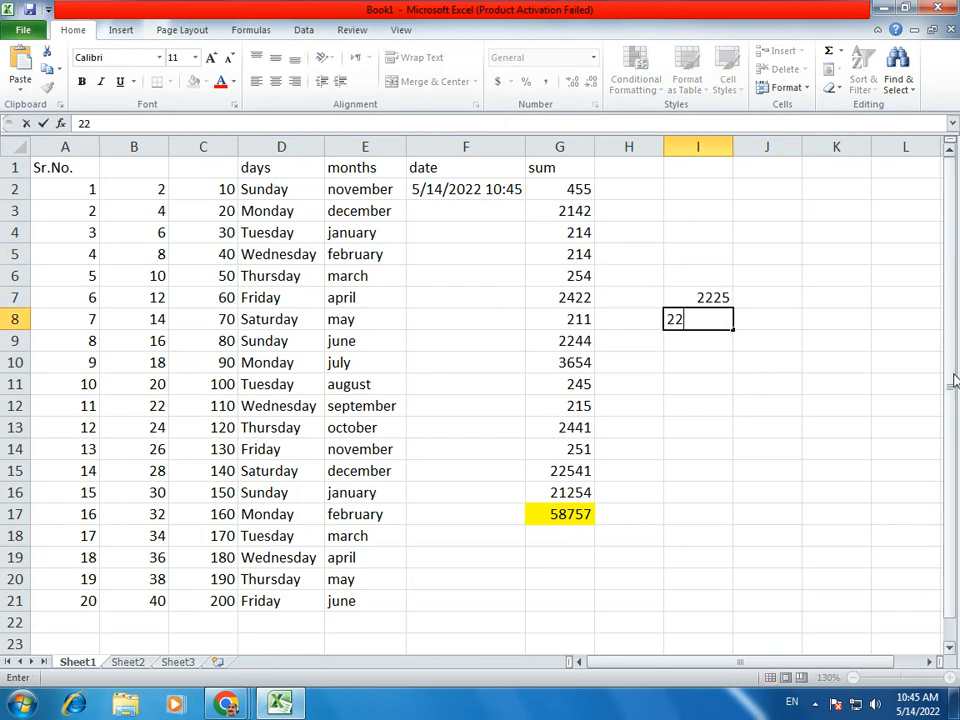
key(Return)
Enter 2114, 25412 and 25454 down cells I9 to I11.
key(Return)
key(Return)
key(Up)
key(Up)
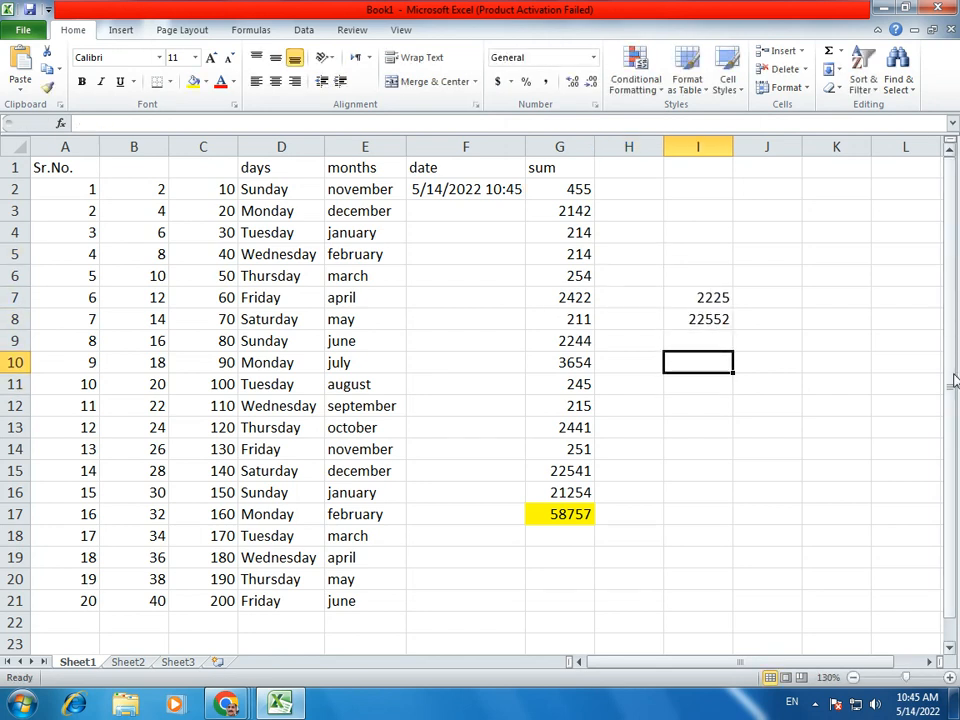
text(2114)
key(Return)
text(25412)
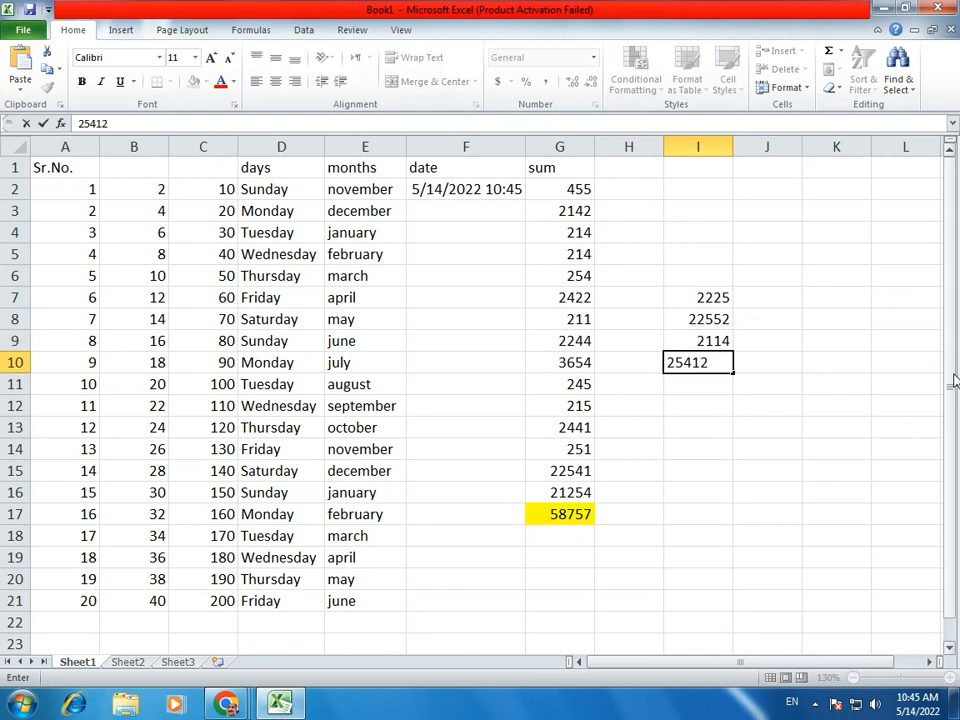
key(Return)
text(25454)
key(Return)
Total the values in I7:I11 with AutoSum, placing the result in cell I12.
drag(681, 296, 703, 402)
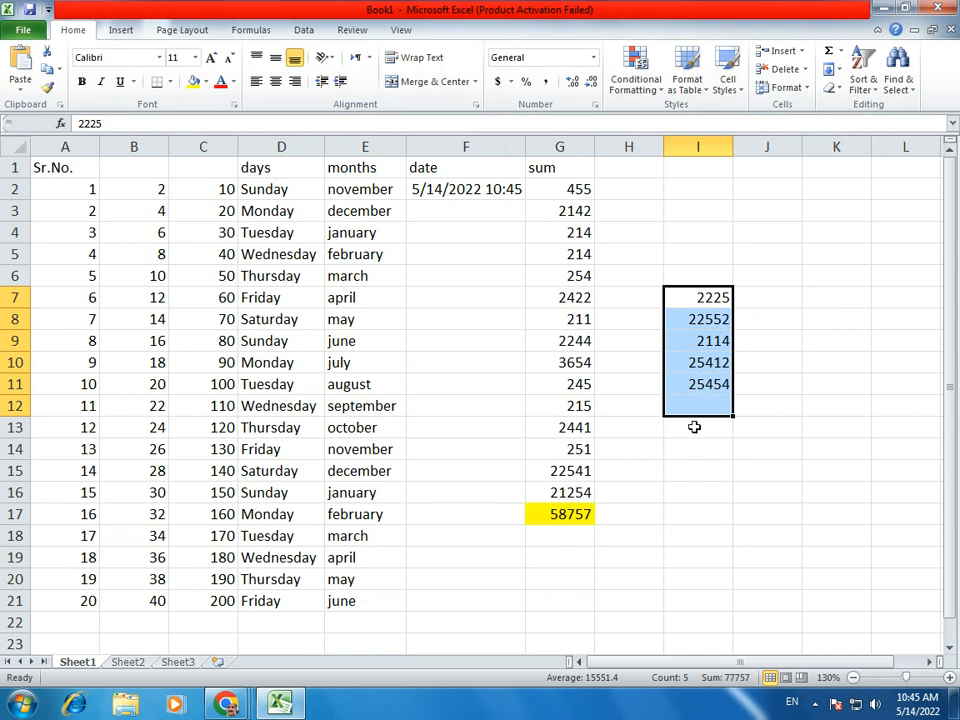
click(830, 54)
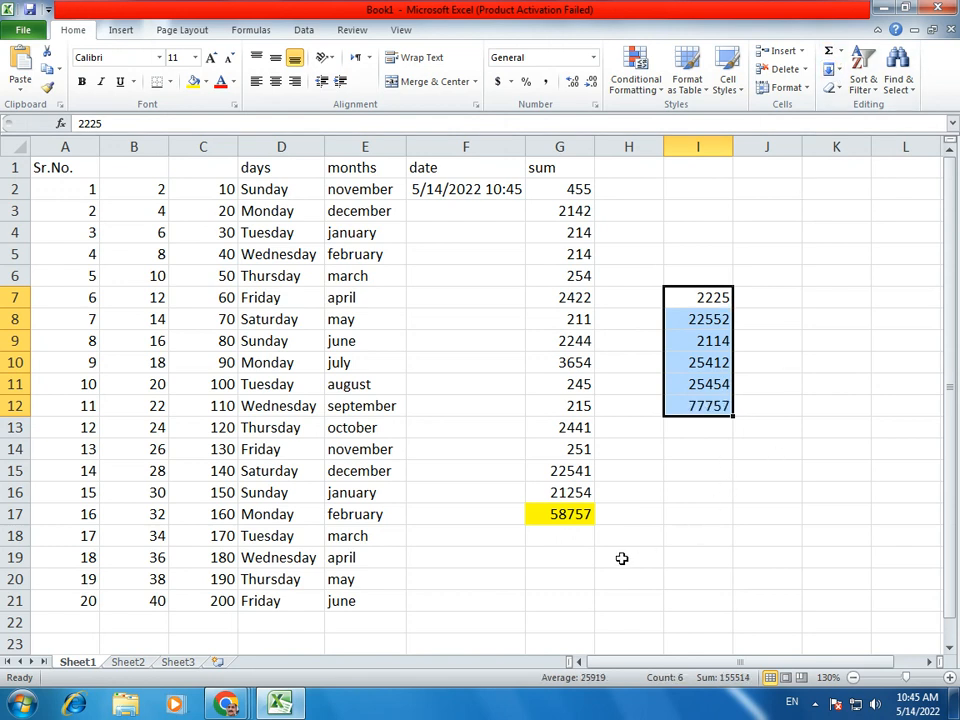
Enter 255, 125, 455 and 221 across row 19 in cells F19 to I19.
click(467, 561)
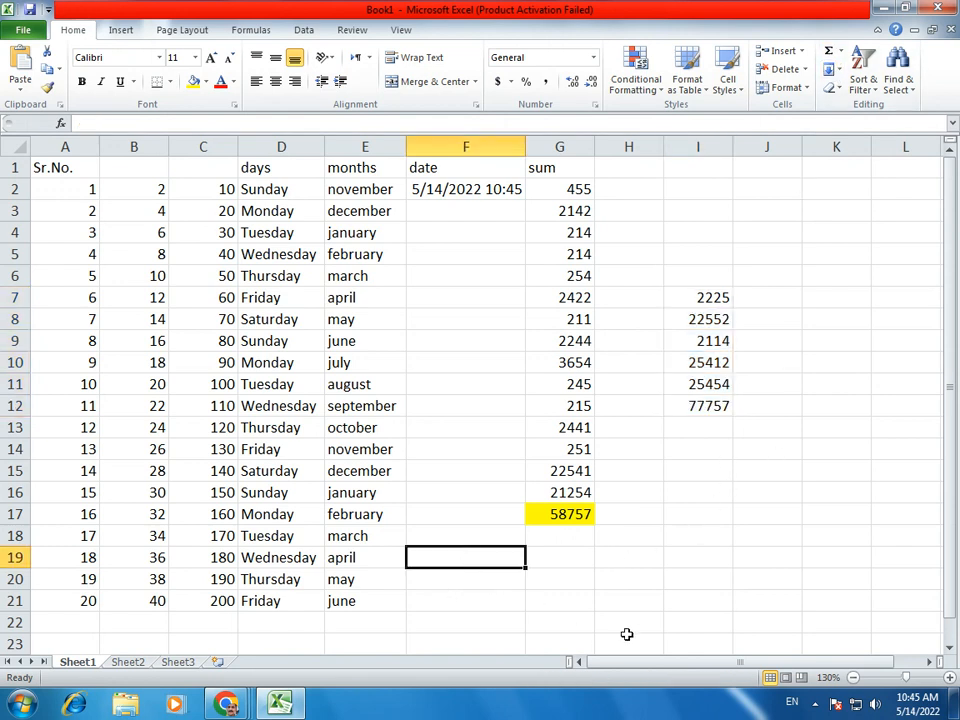
text(255)
key(Tab)
text(125)
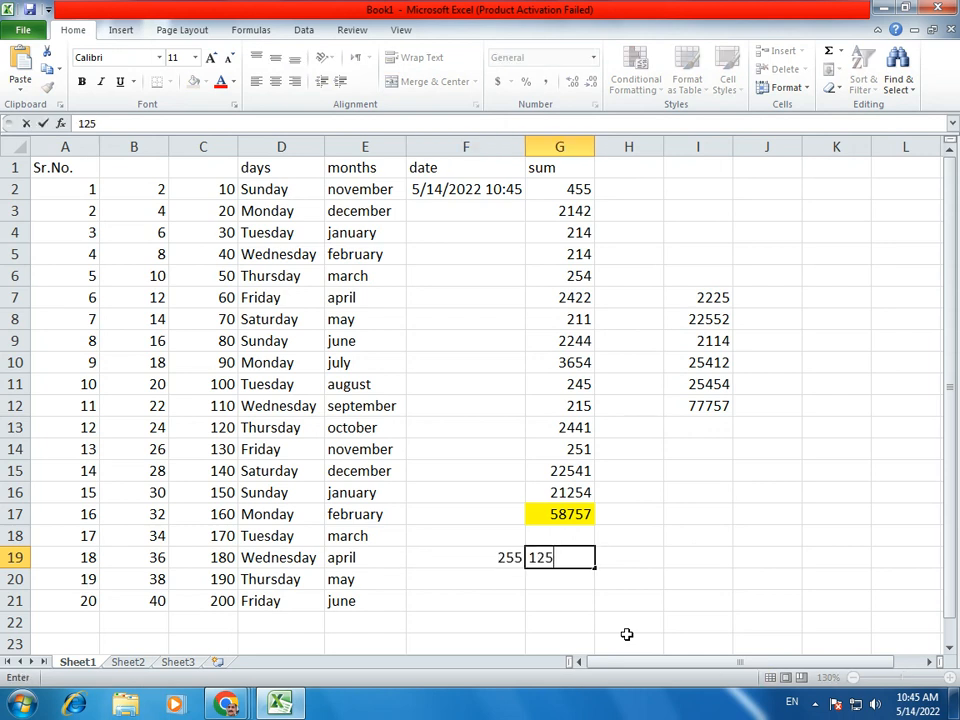
key(Tab)
text(455)
key(Tab)
text(221)
key(Tab)
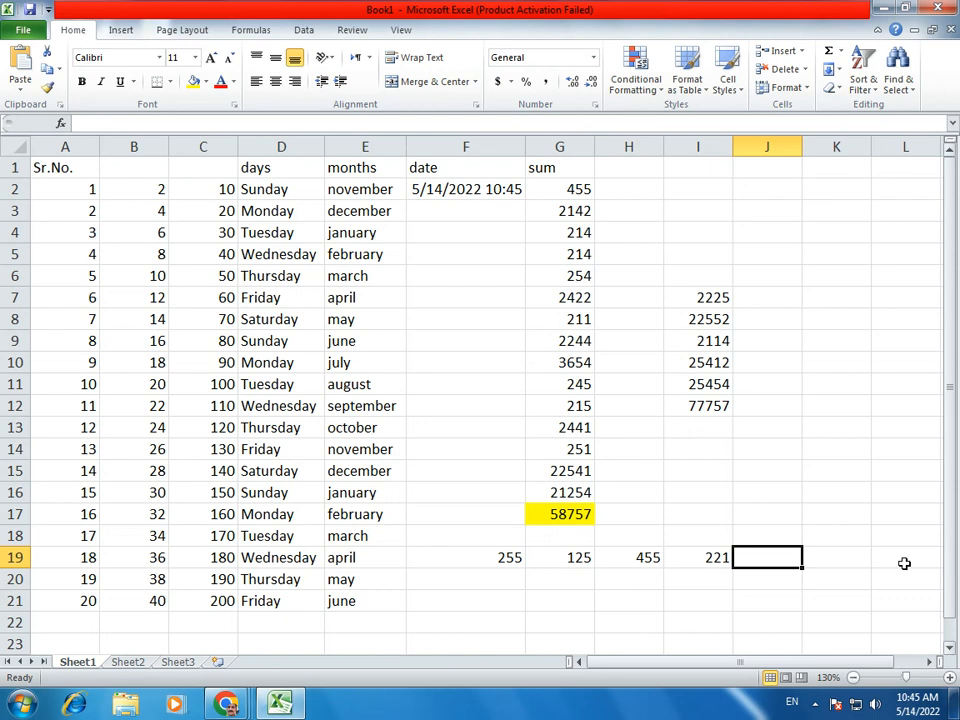
Total F19:I19 with AutoSum in cell J19 and fill that total cell with yellow.
drag(512, 557, 749, 558)
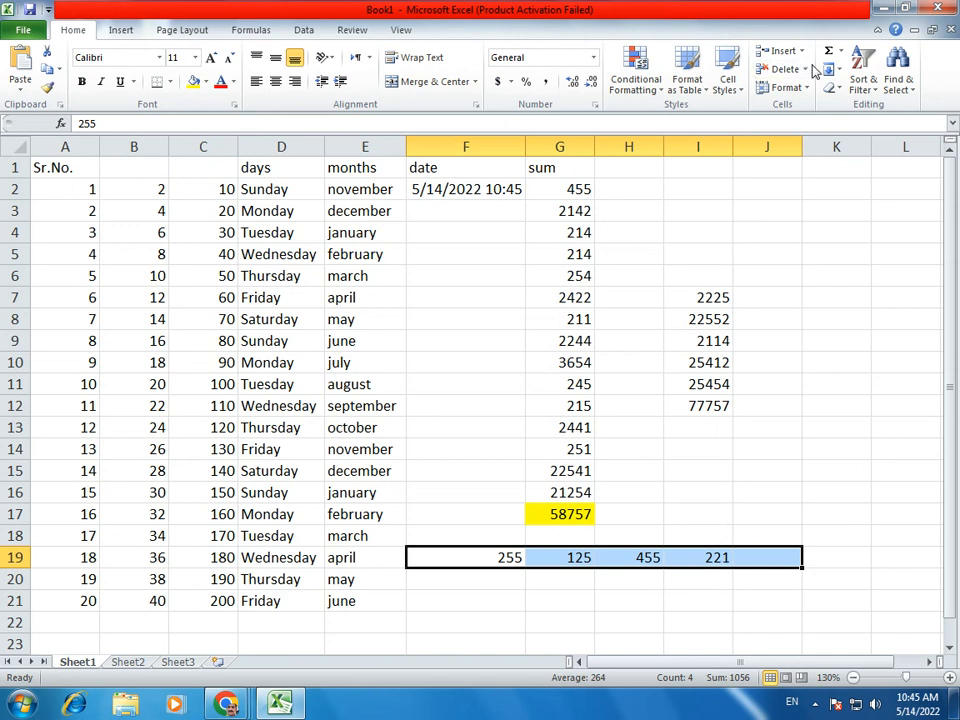
click(538, 643)
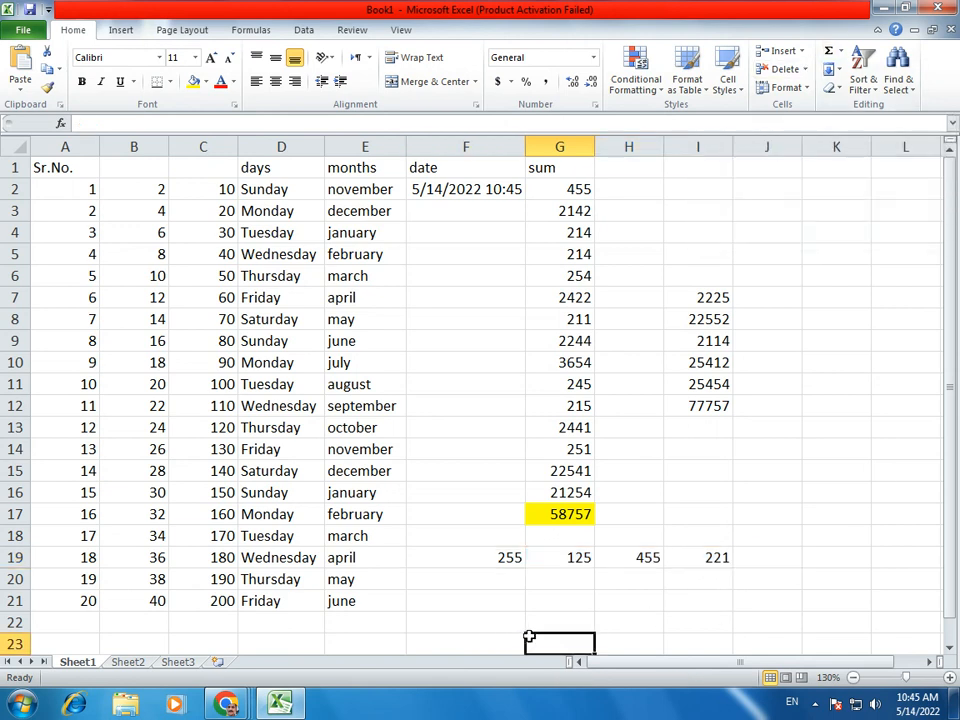
drag(501, 557, 787, 570)
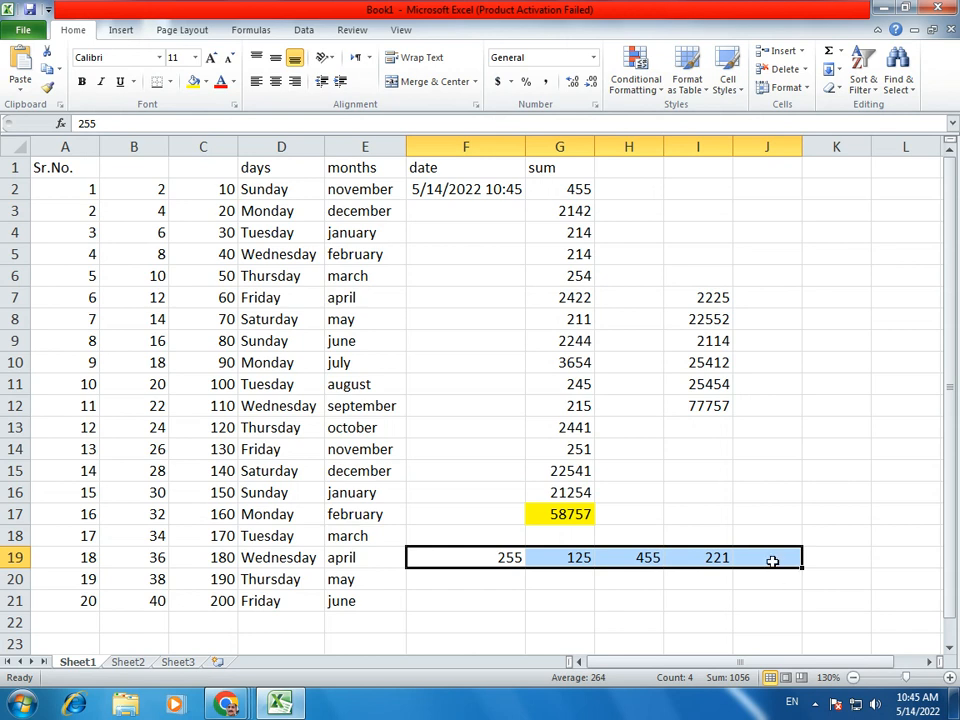
click(829, 50)
click(879, 446)
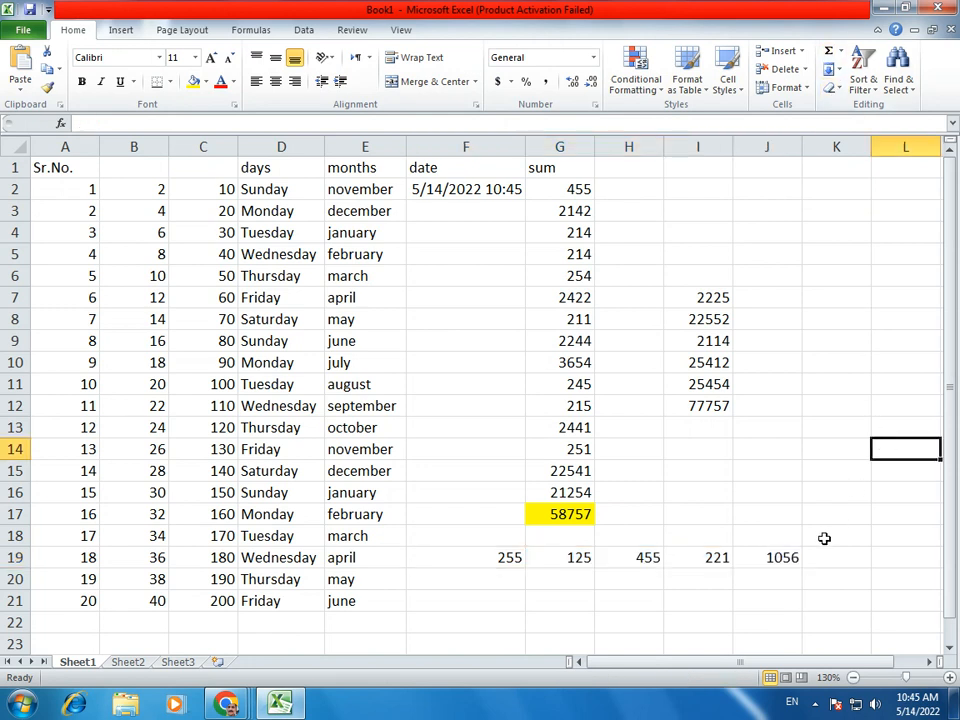
click(780, 563)
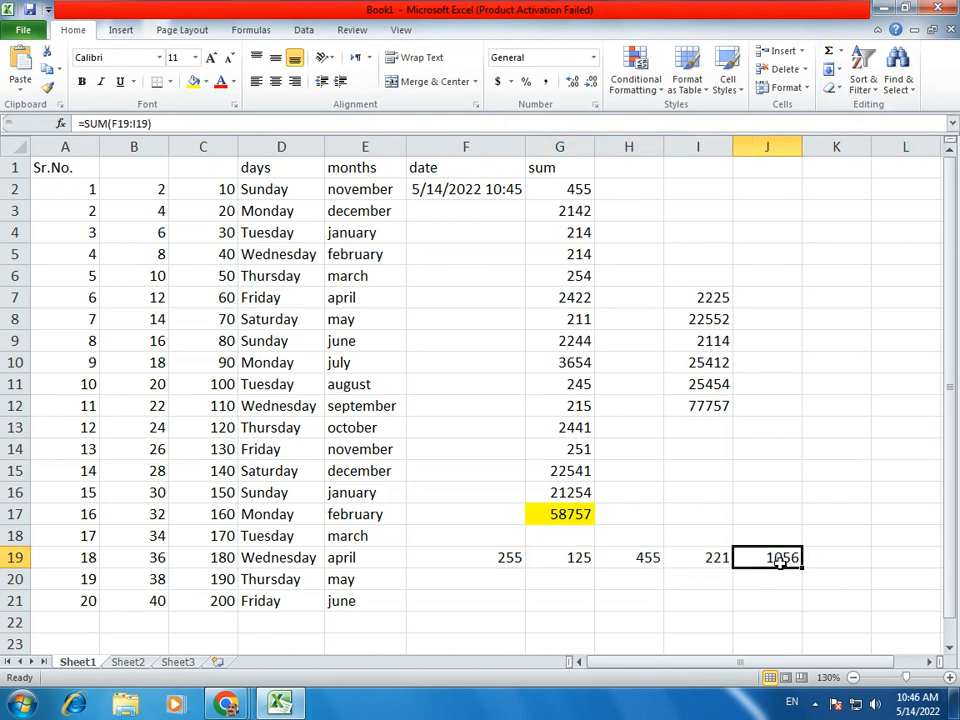
click(193, 81)
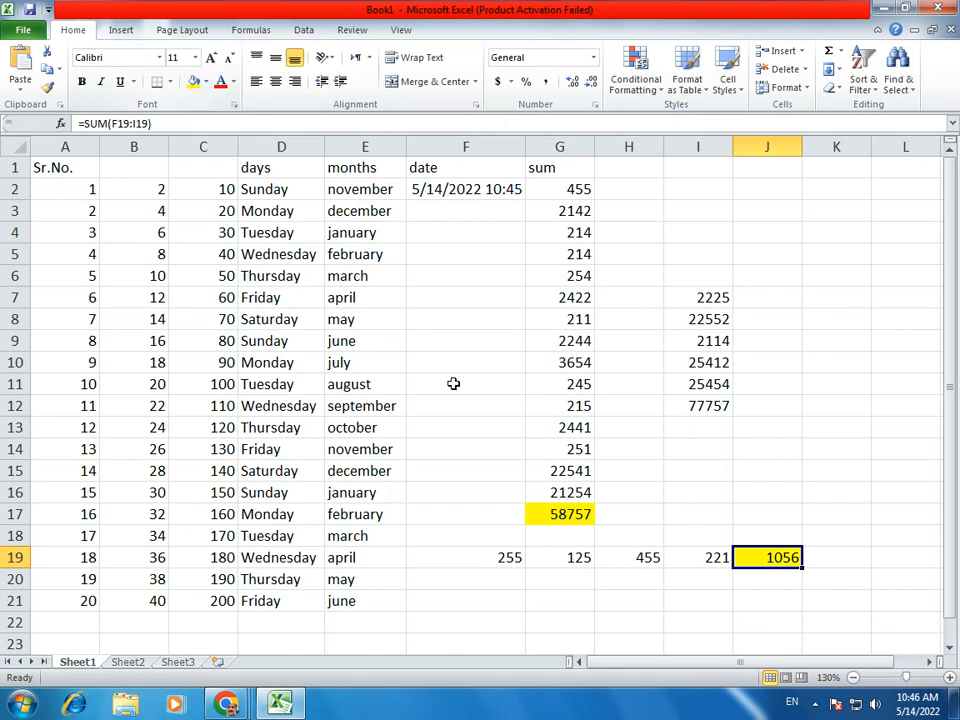
Enter 500 in cell J1 and copy it down the column to J17 with the fill handle.
click(772, 172)
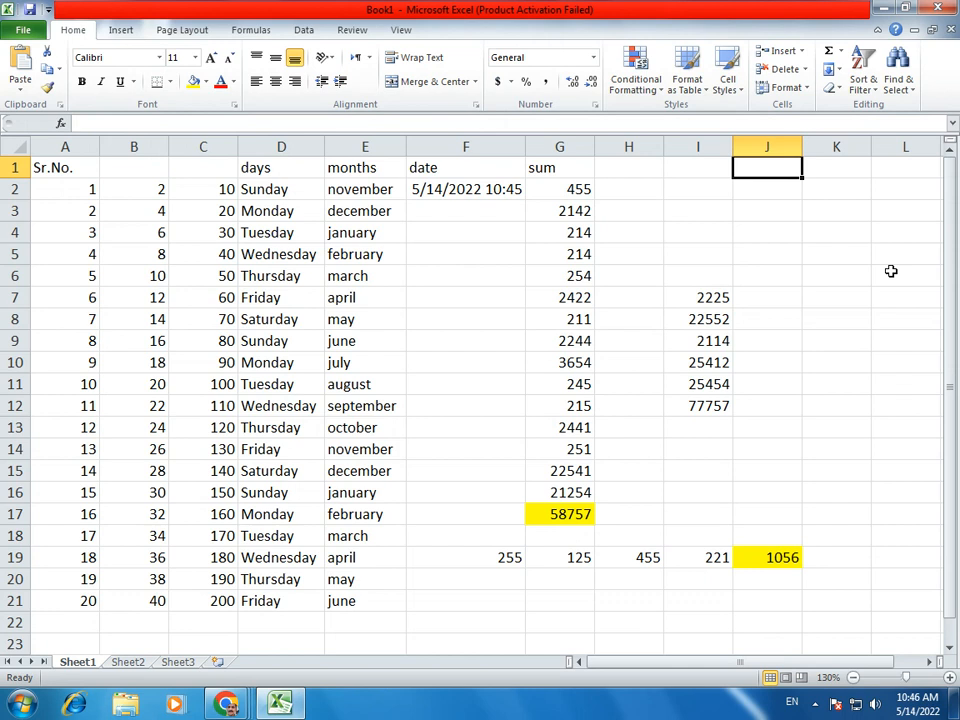
text(500)
key(Return)
key(Up)
drag(803, 177, 801, 519)
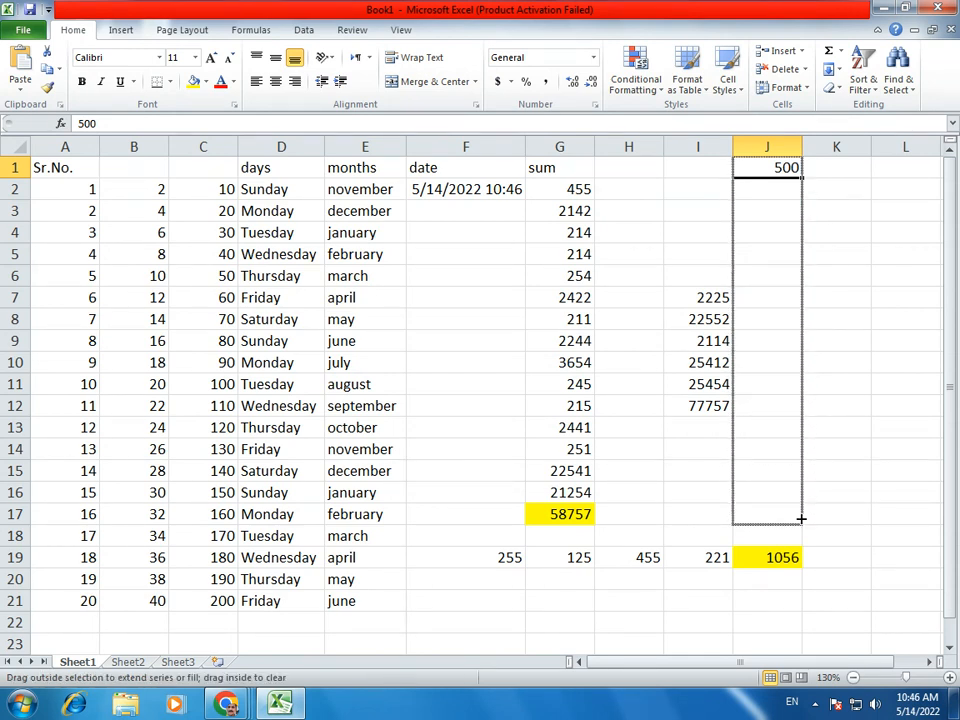
drag(801, 519, 810, 528)
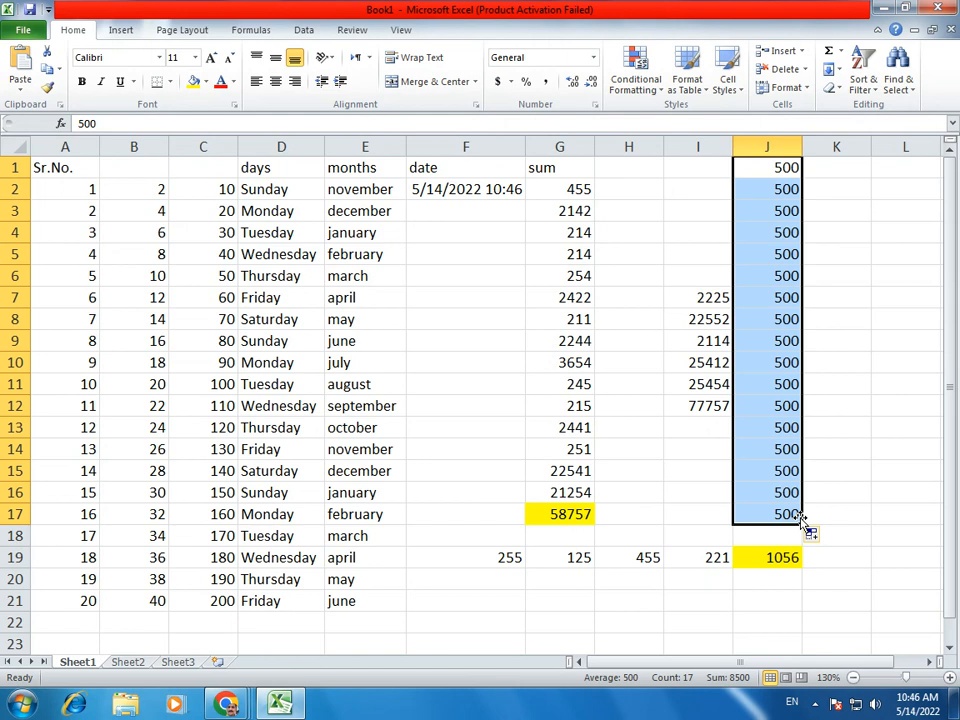
Enter 100 in cell K1 and copy it down the column to K17 with the fill handle.
click(838, 170)
text(100)
key(Return)
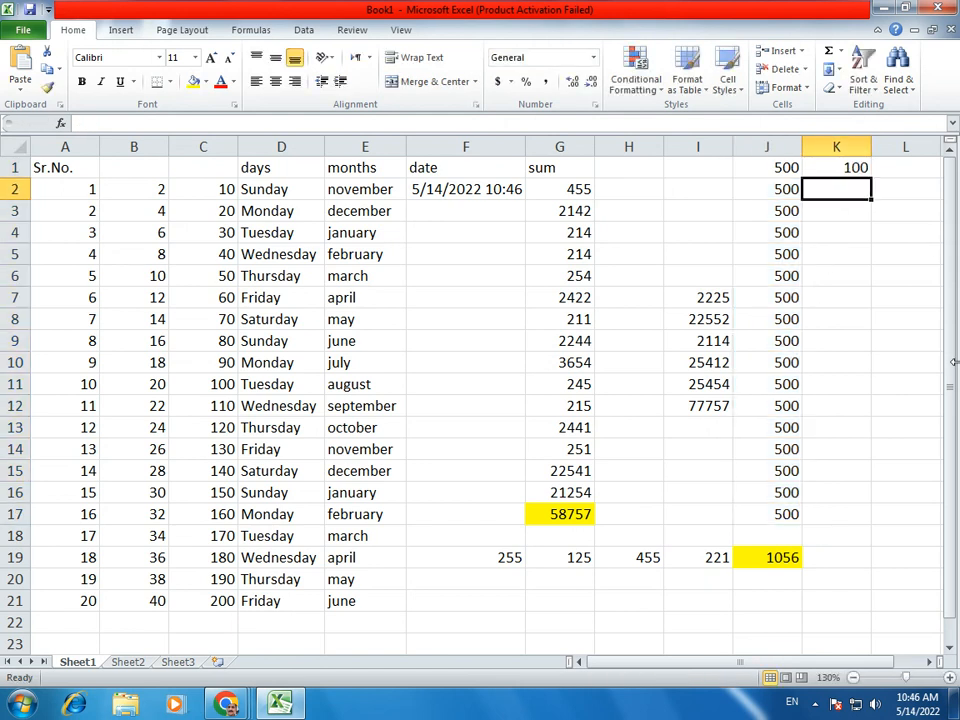
click(840, 165)
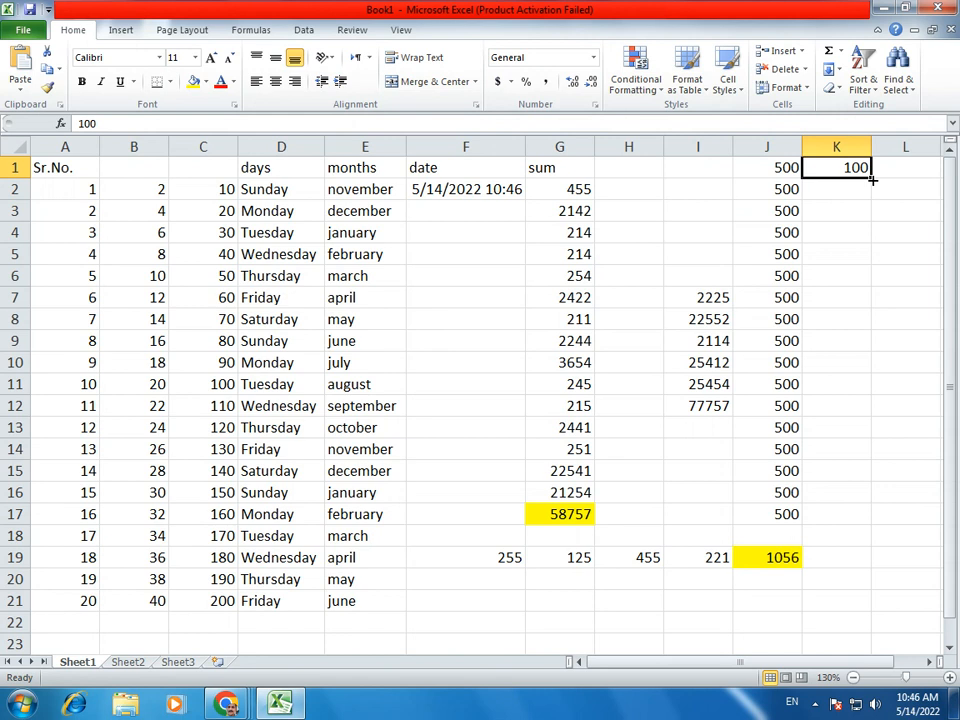
drag(871, 178, 905, 518)
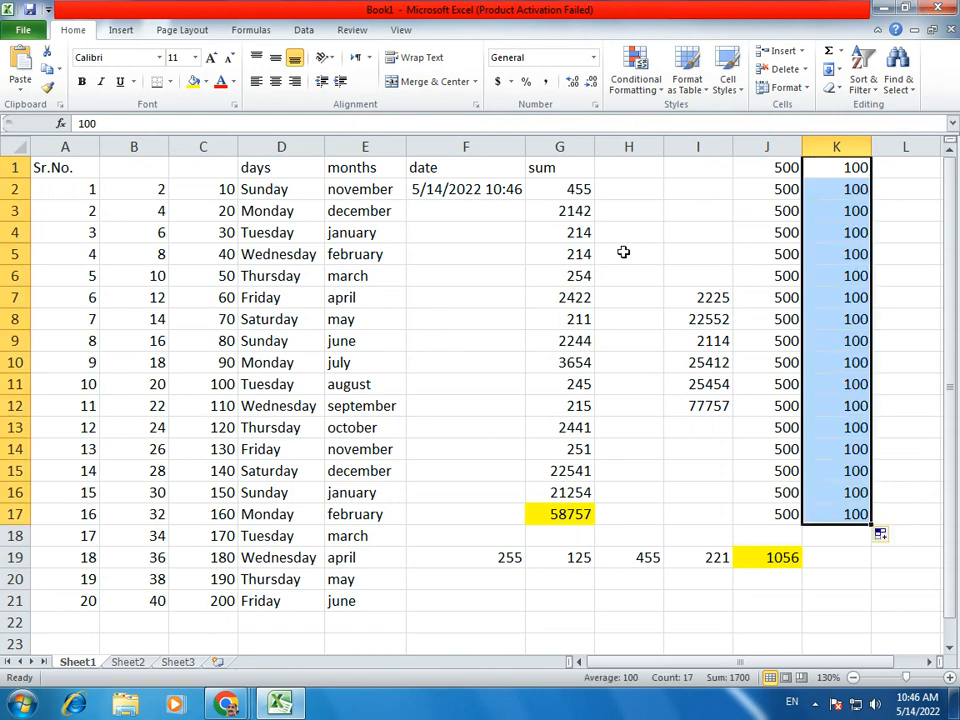
Close the Book1 workbook and exit Excel without saving the changes.
click(631, 188)
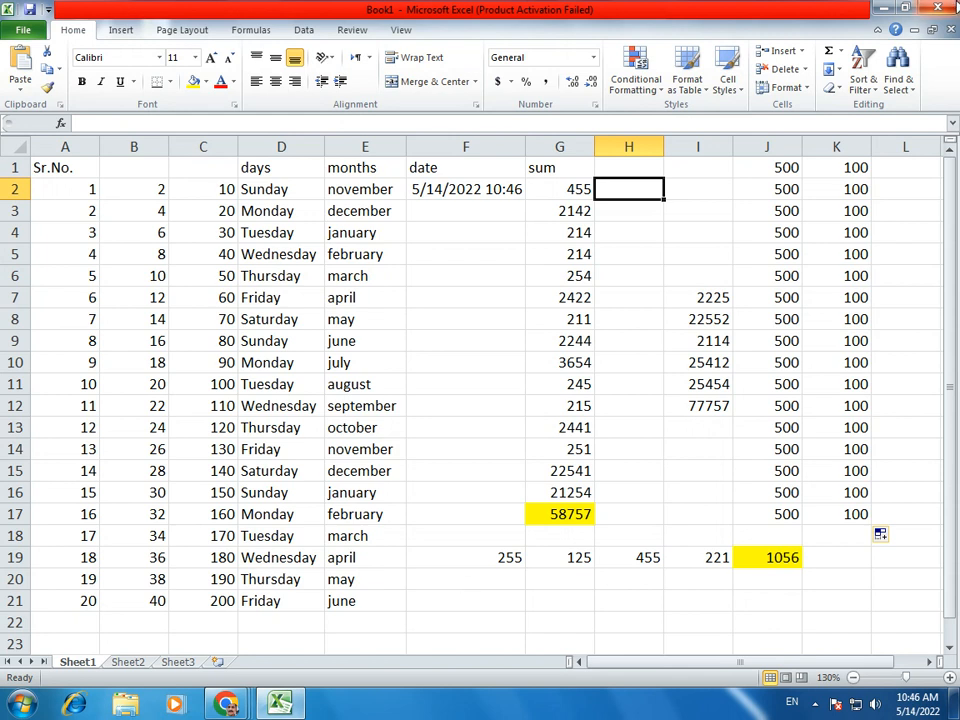
click(943, 8)
click(462, 376)
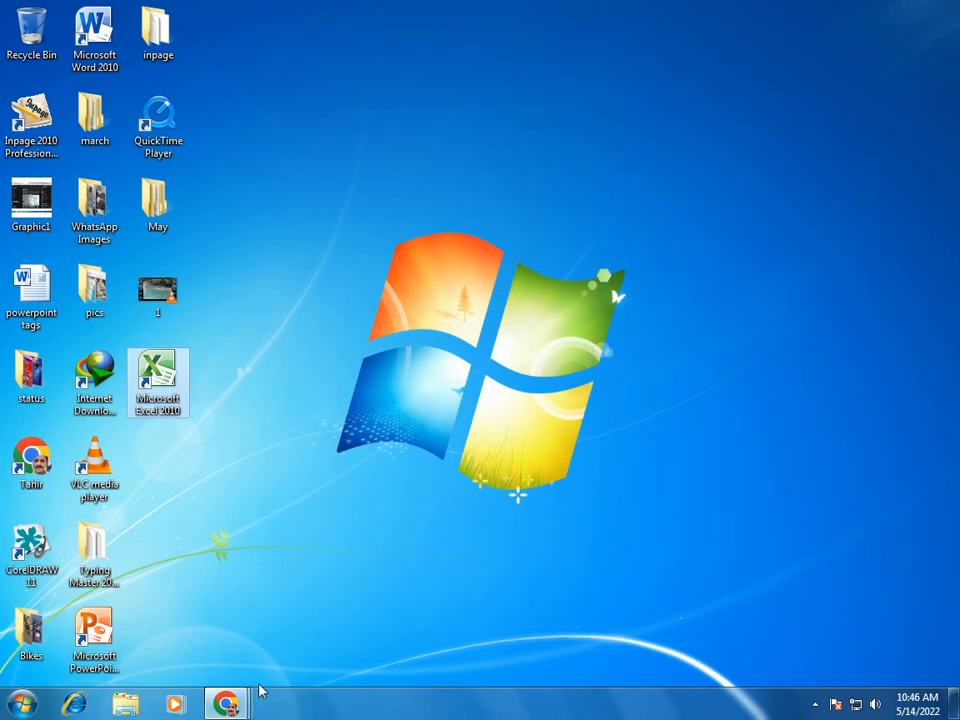